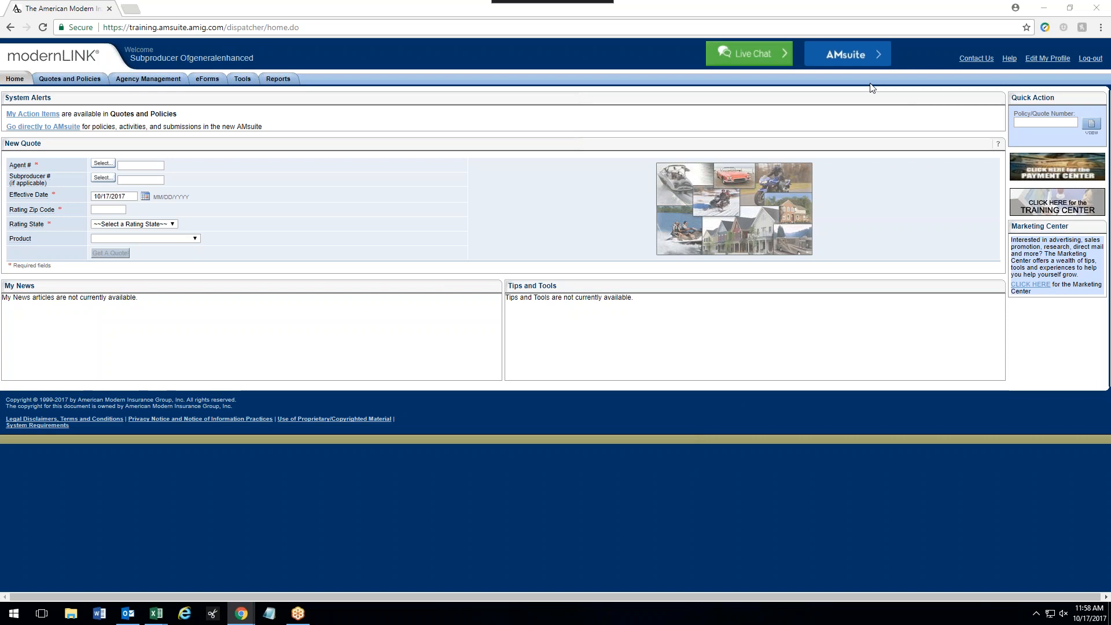
# - Launch AMsuite Policy from the modernLINK agent portal header
pyautogui.click(863, 63)
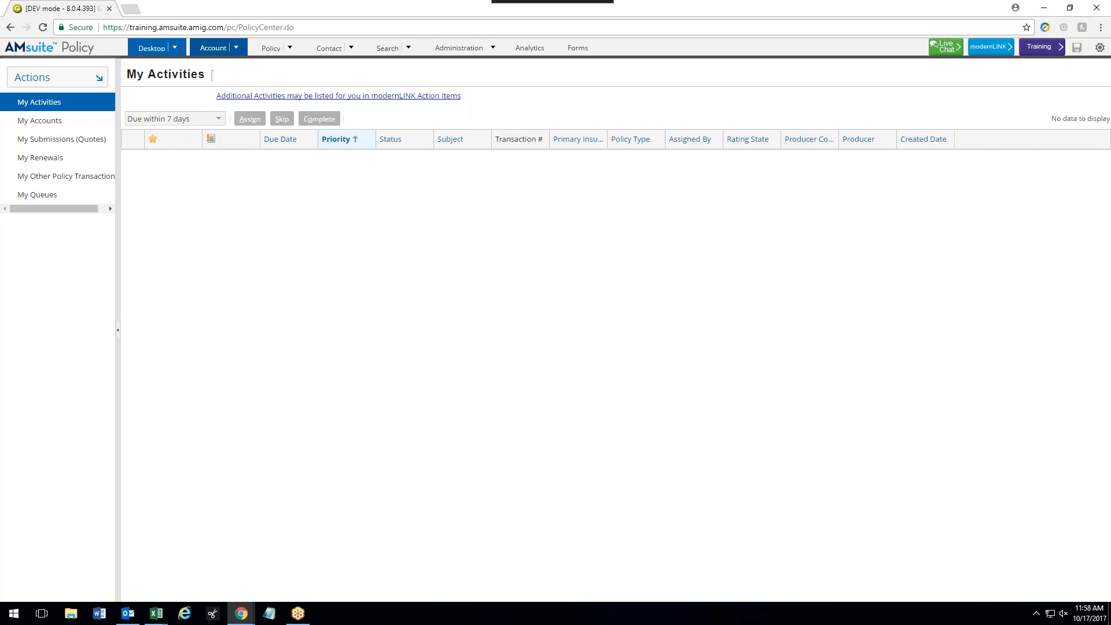
# - Start a new account, search the applicant's first and last name, and find no match
pyautogui.click(236, 47)
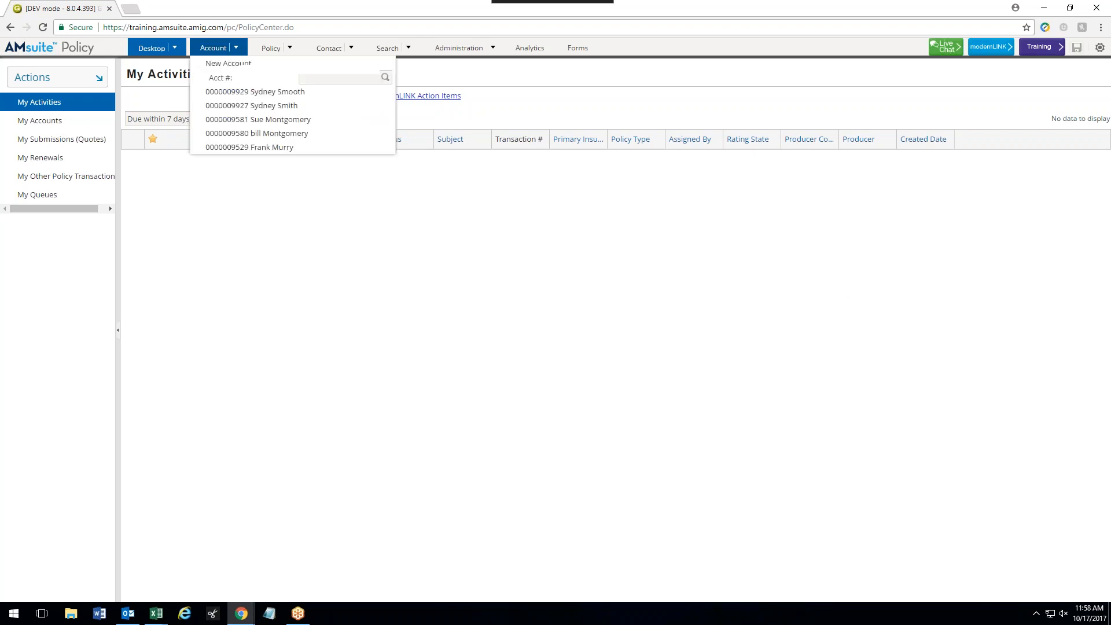
pyautogui.click(254, 71)
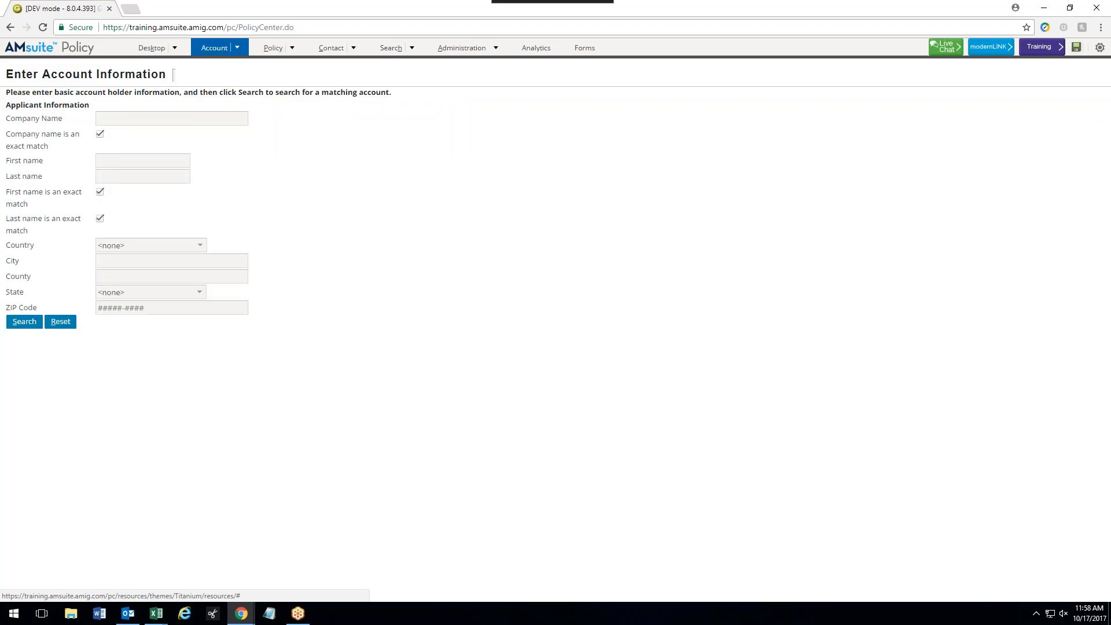
pyautogui.click(154, 164)
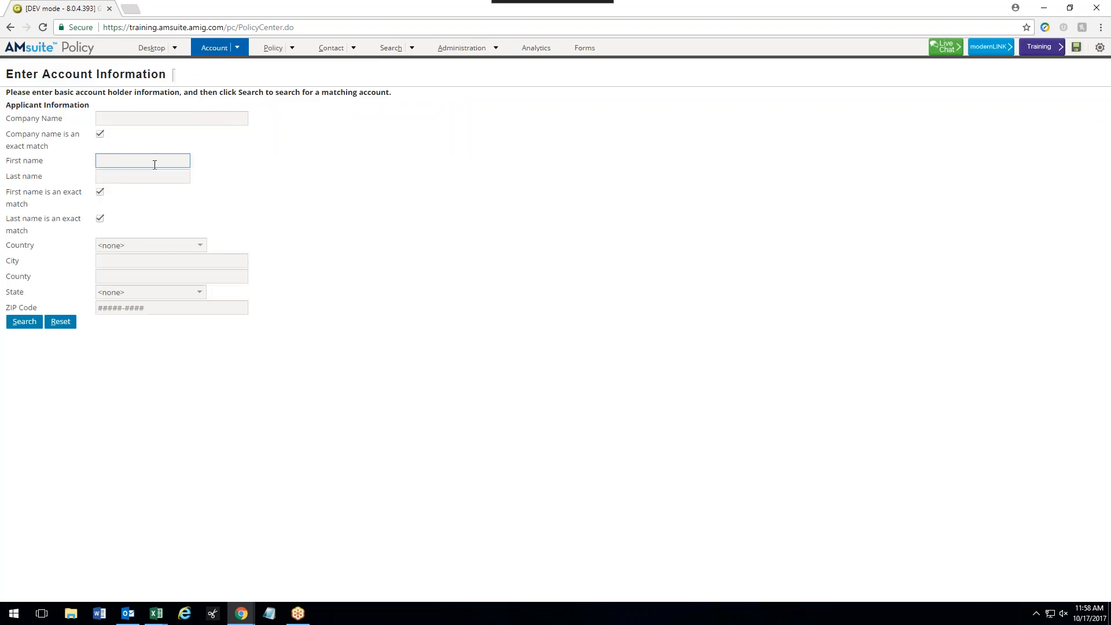
pyautogui.press('Tab')
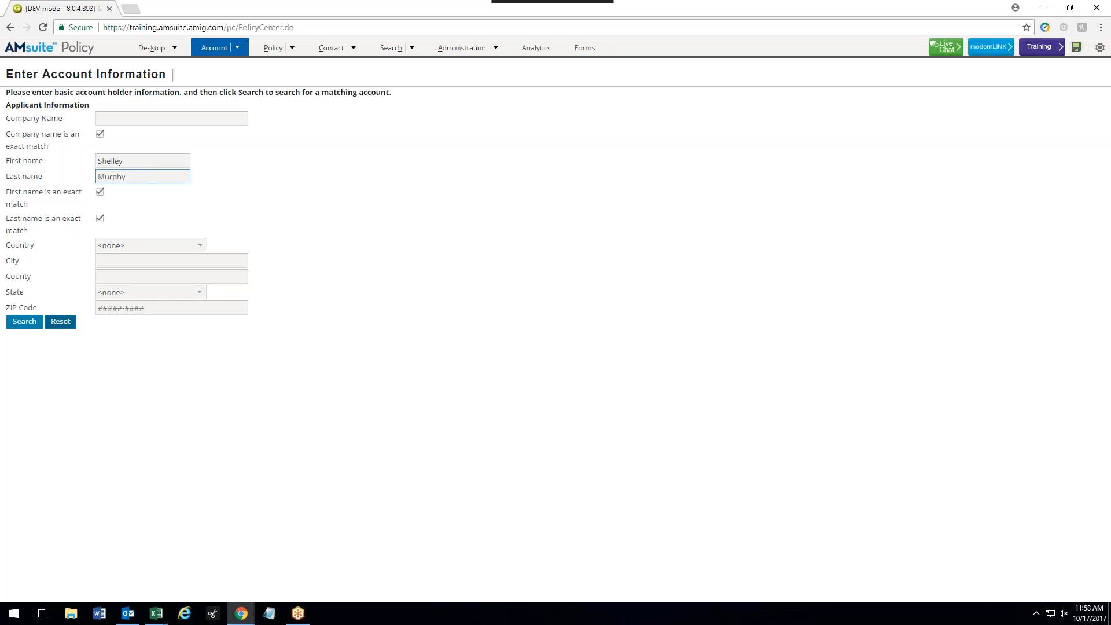
pyautogui.click(29, 323)
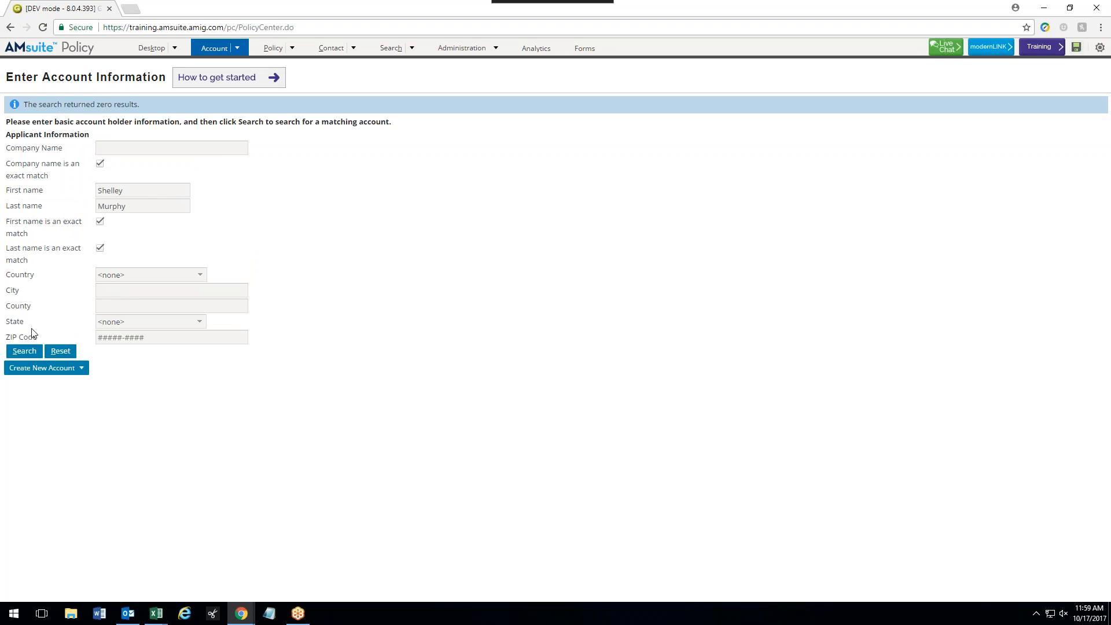
pyautogui.click(58, 374)
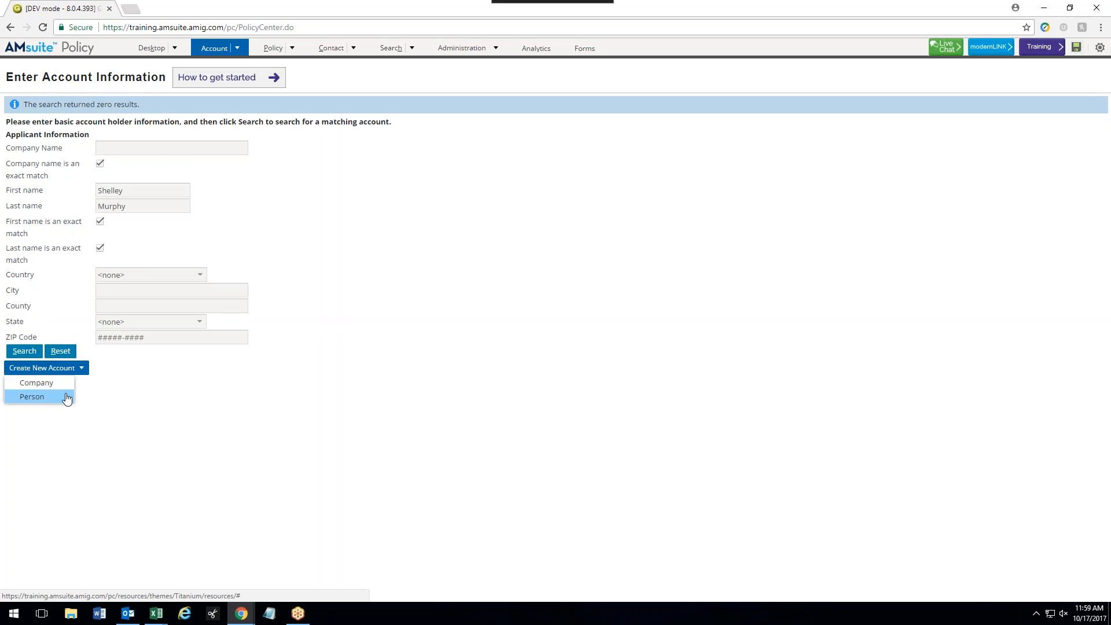
# - Create the account as a Person with the applicant's birth date and home phone as primary
pyautogui.click(67, 398)
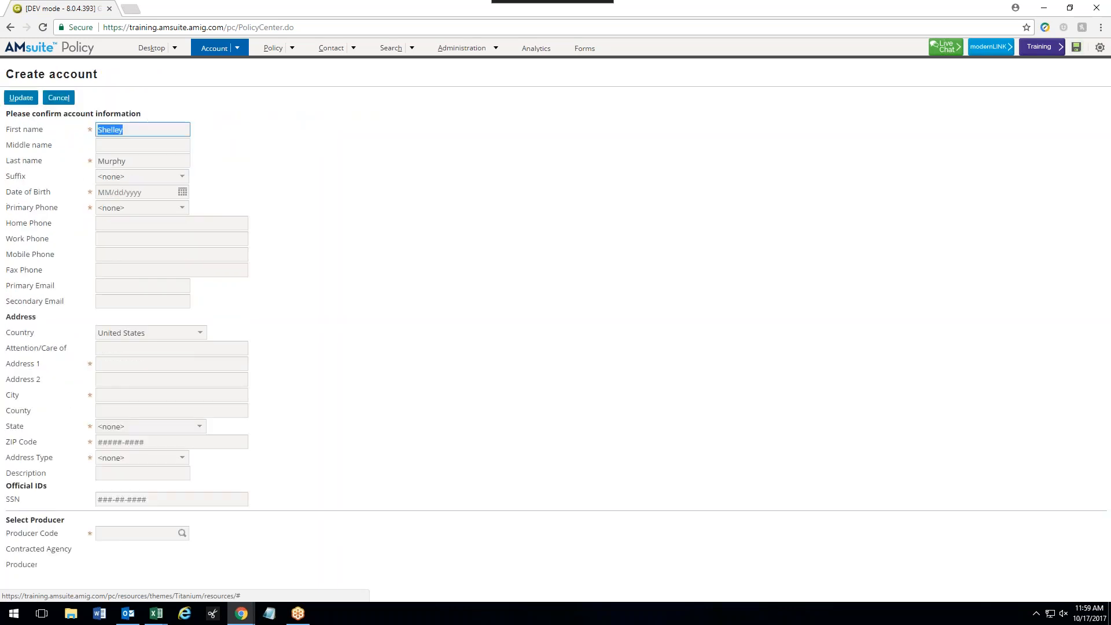
pyautogui.click(144, 189)
pyautogui.write('06')
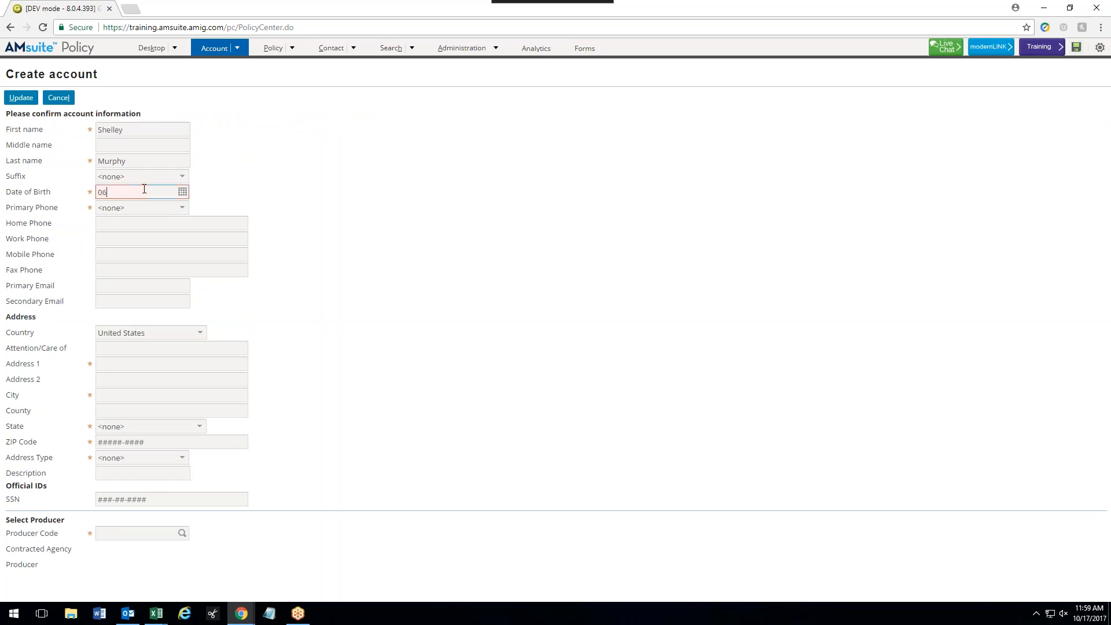
pyautogui.write('/08/1990')
pyautogui.click(145, 209)
pyautogui.click(125, 255)
pyautogui.click(167, 224)
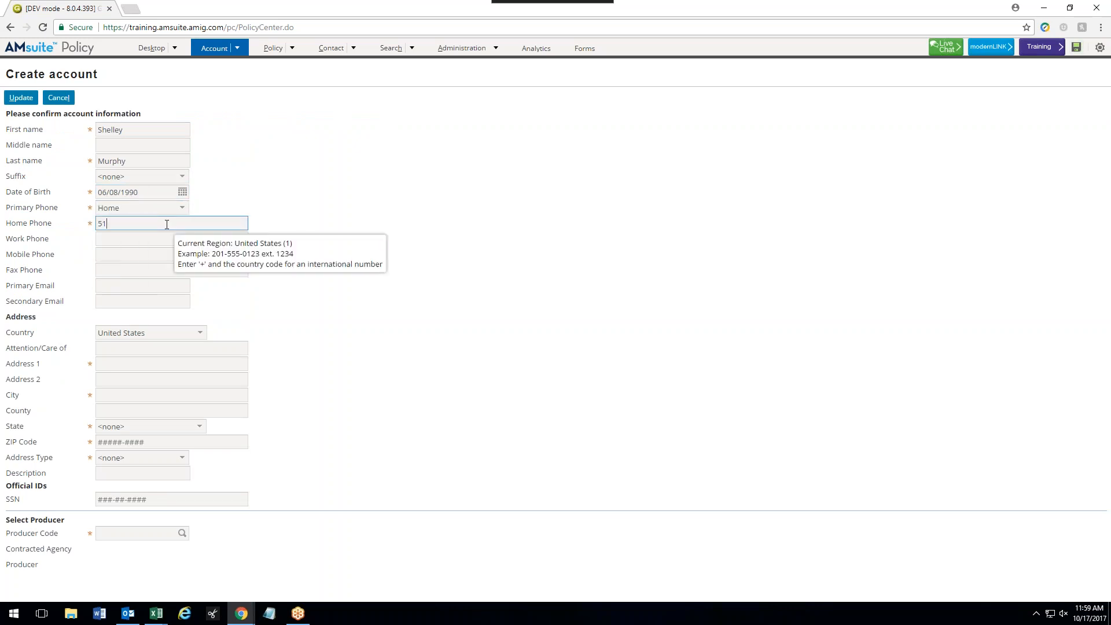
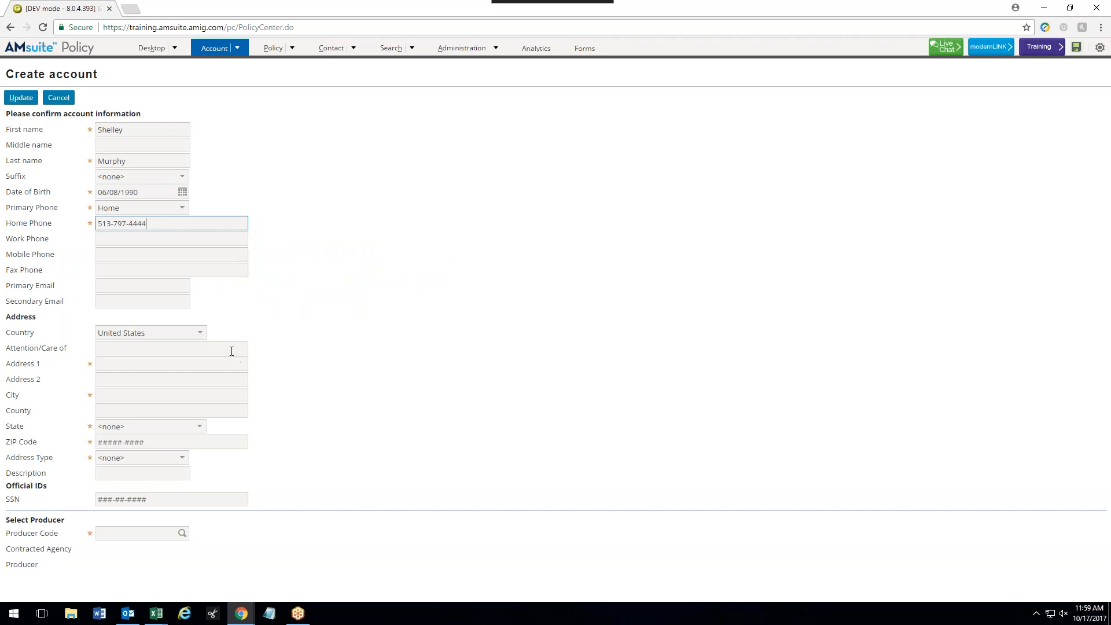
# - Enter the applicant's street, city, state and ZIP with address type Home, then look up producer codes
pyautogui.click(153, 364)
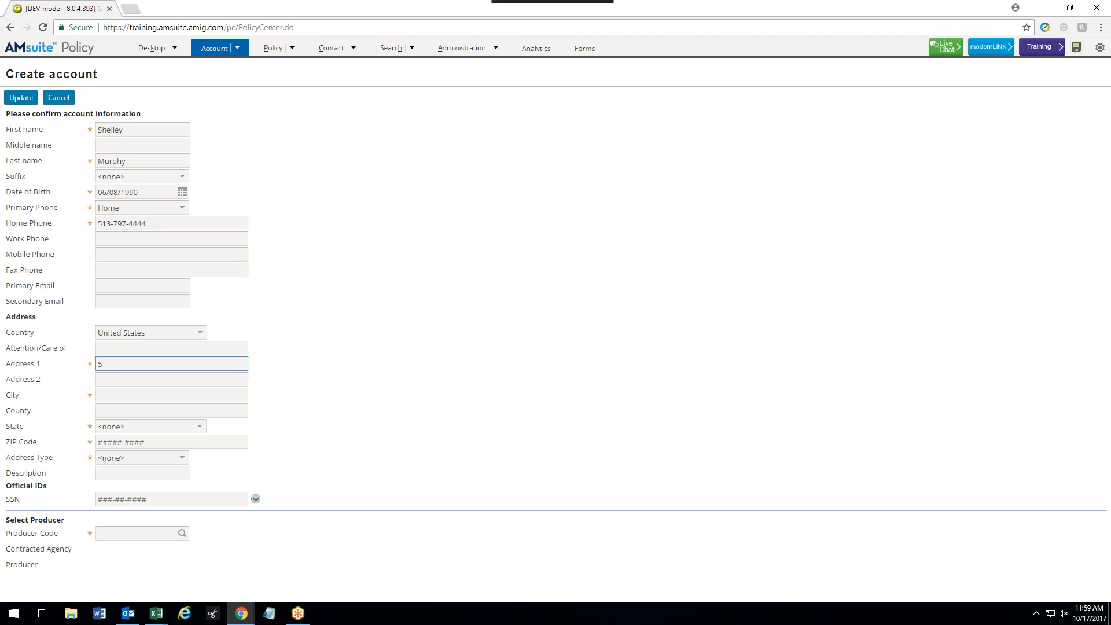
pyautogui.press('Tab')
pyautogui.press('Tab')
pyautogui.press('Tab')
pyautogui.press('Return')
pyautogui.press('Tab')
pyautogui.press('Tab')
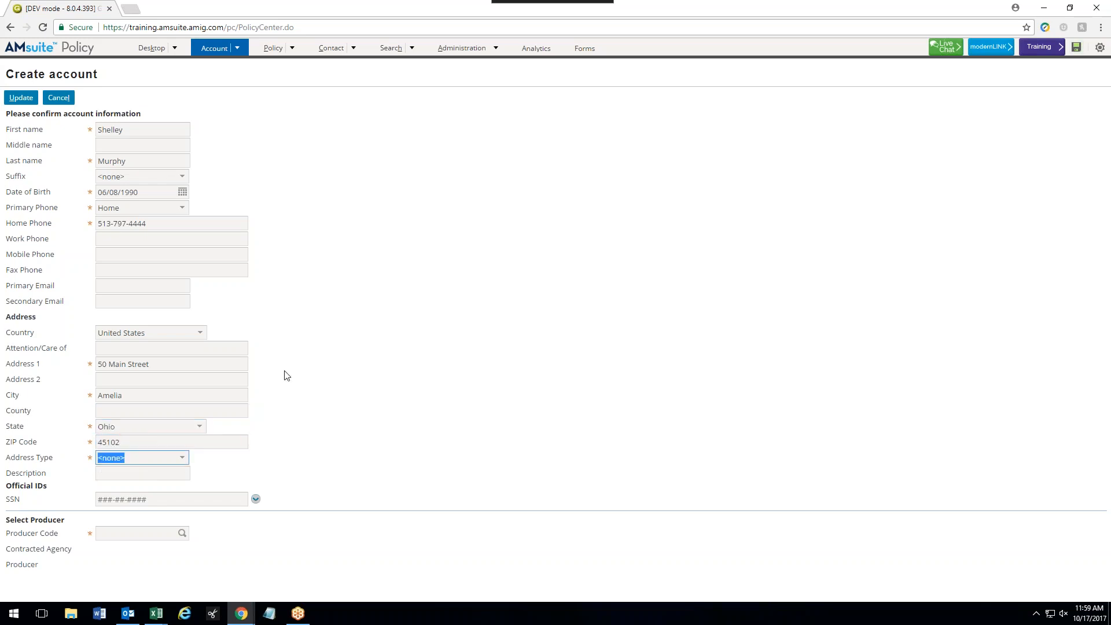
pyautogui.click(162, 458)
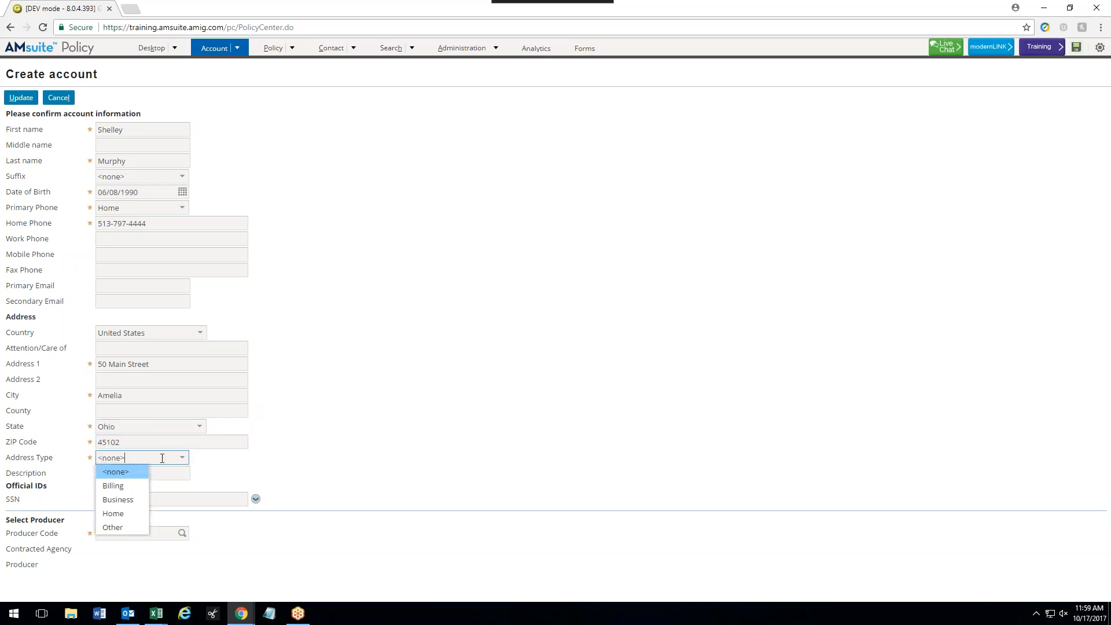
pyautogui.click(143, 514)
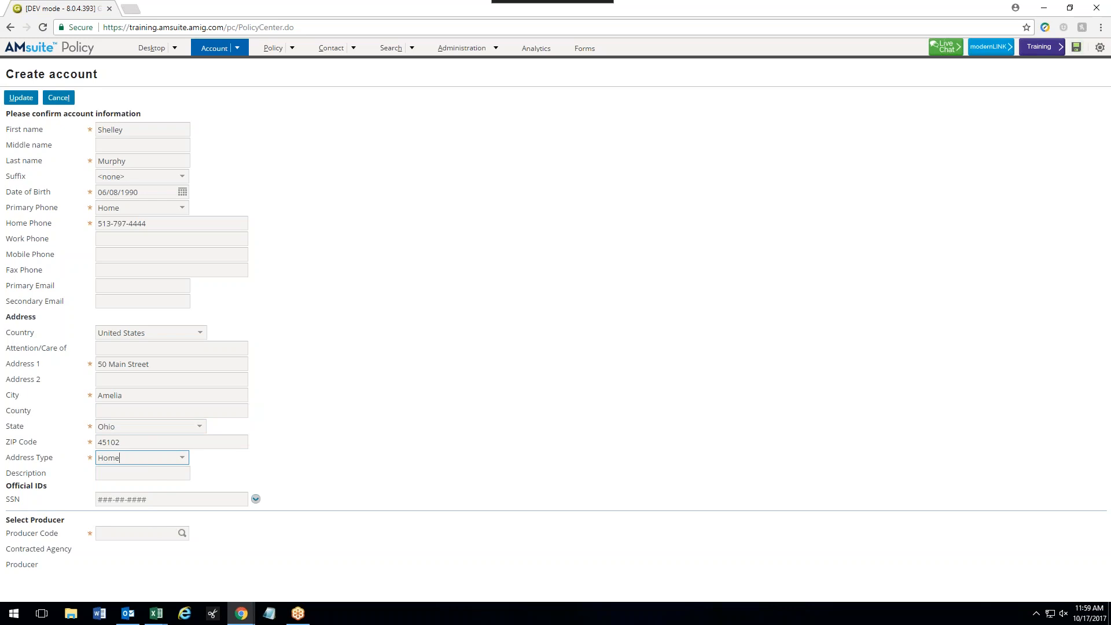
pyautogui.click(182, 533)
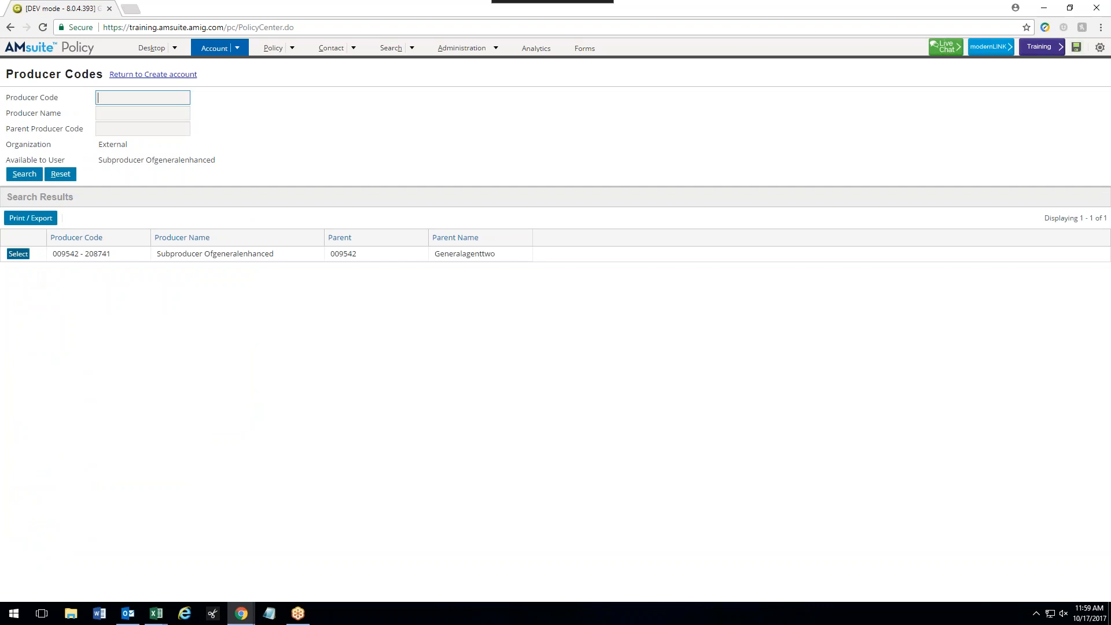
pyautogui.click(18, 254)
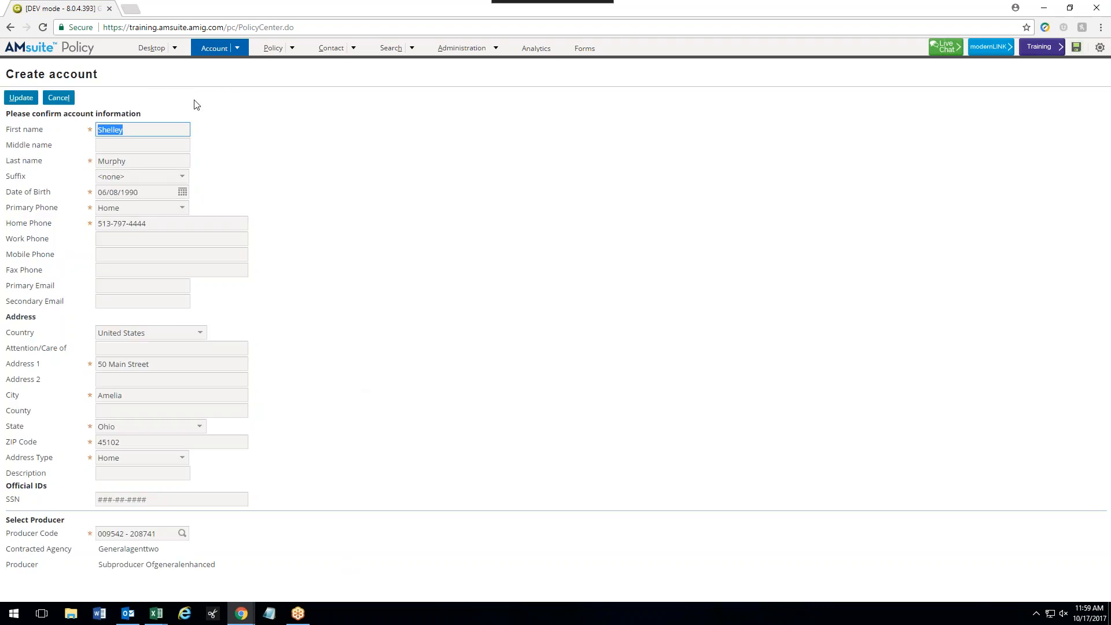
pyautogui.click(28, 100)
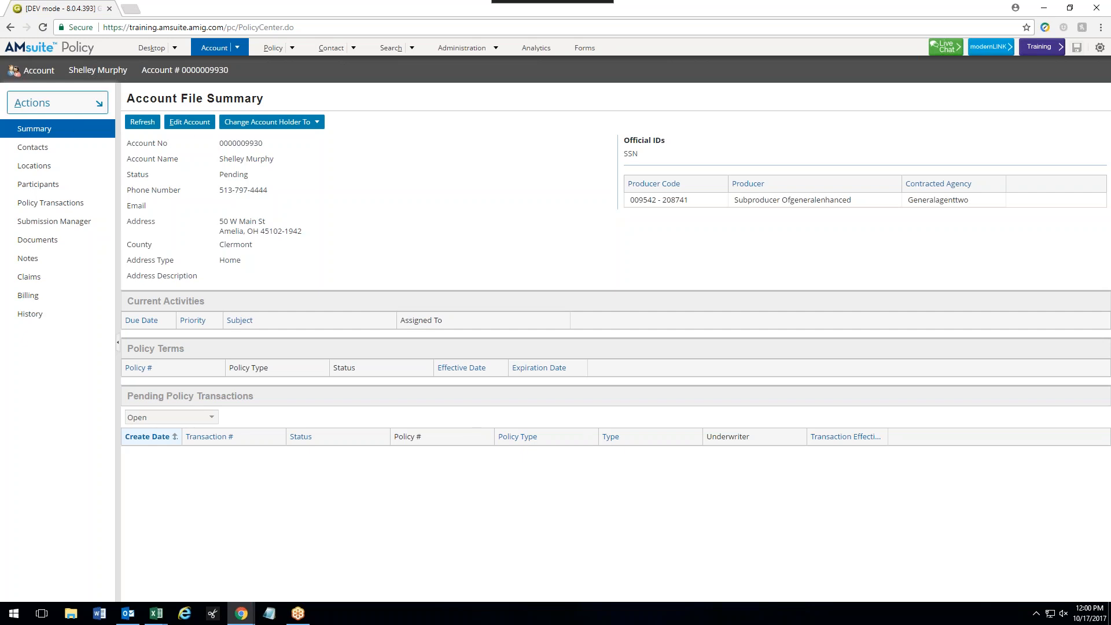
# - Start a new Residential submission quote from the account's Actions menu
pyautogui.click(93, 103)
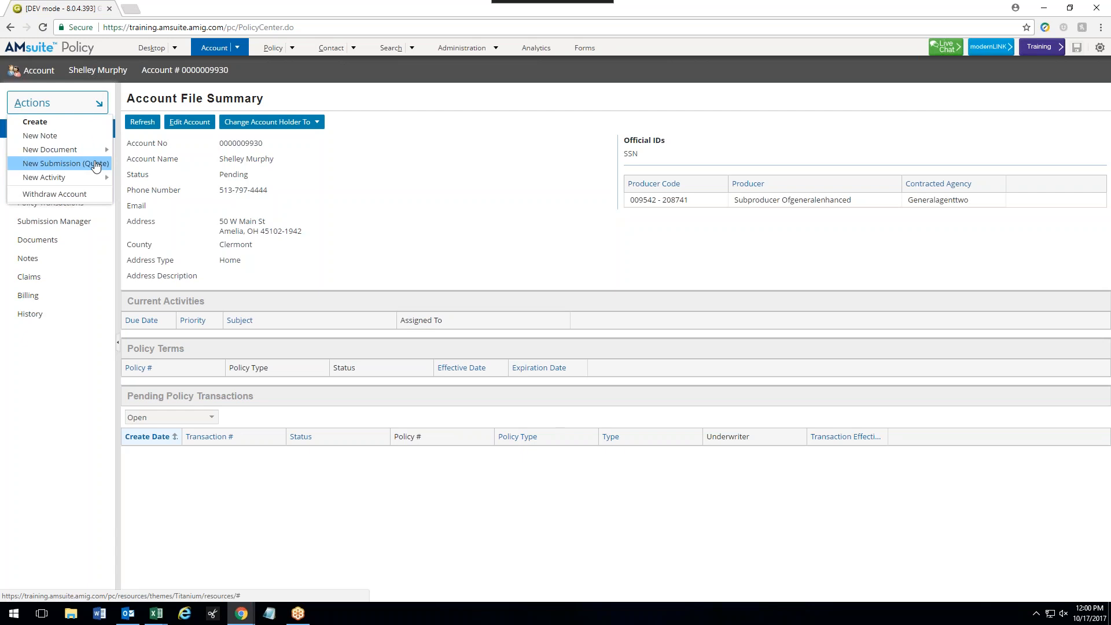
pyautogui.click(96, 165)
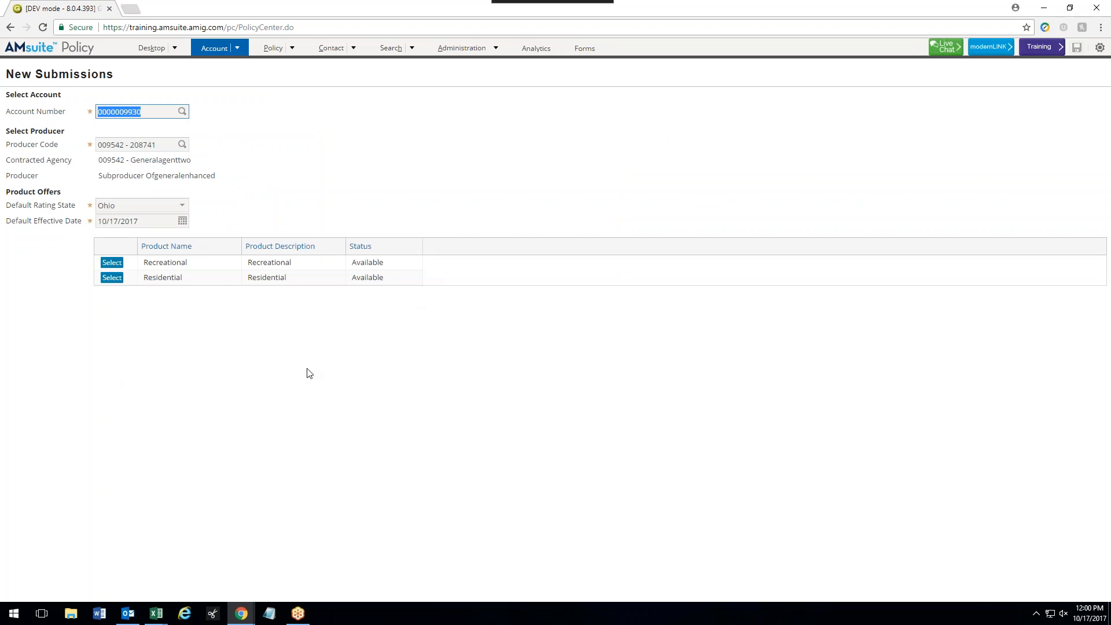
pyautogui.click(117, 279)
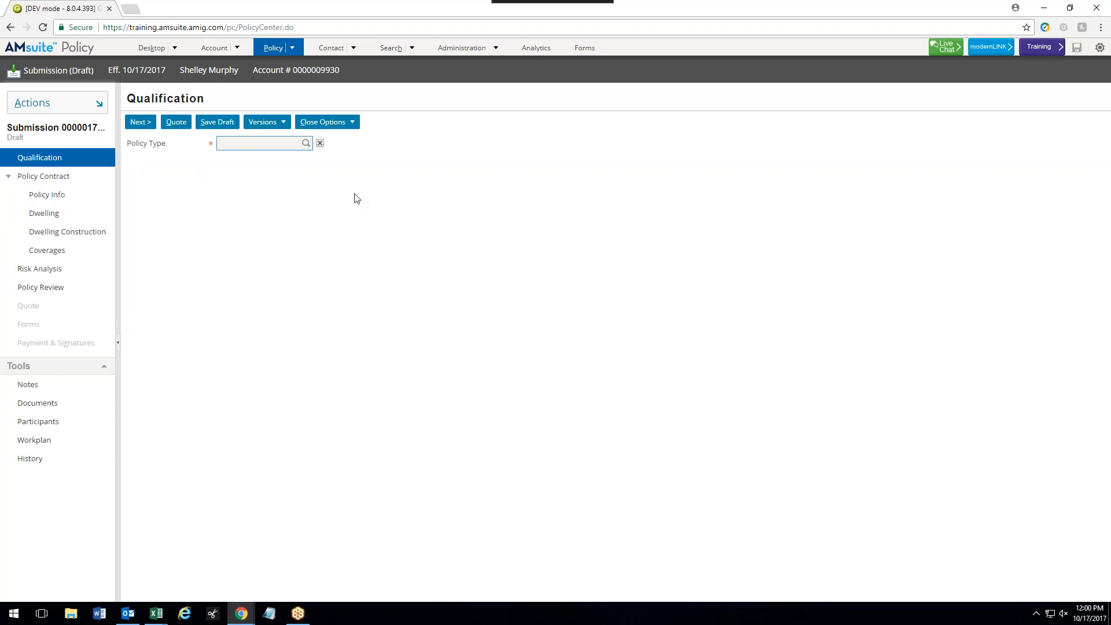
pyautogui.click(306, 143)
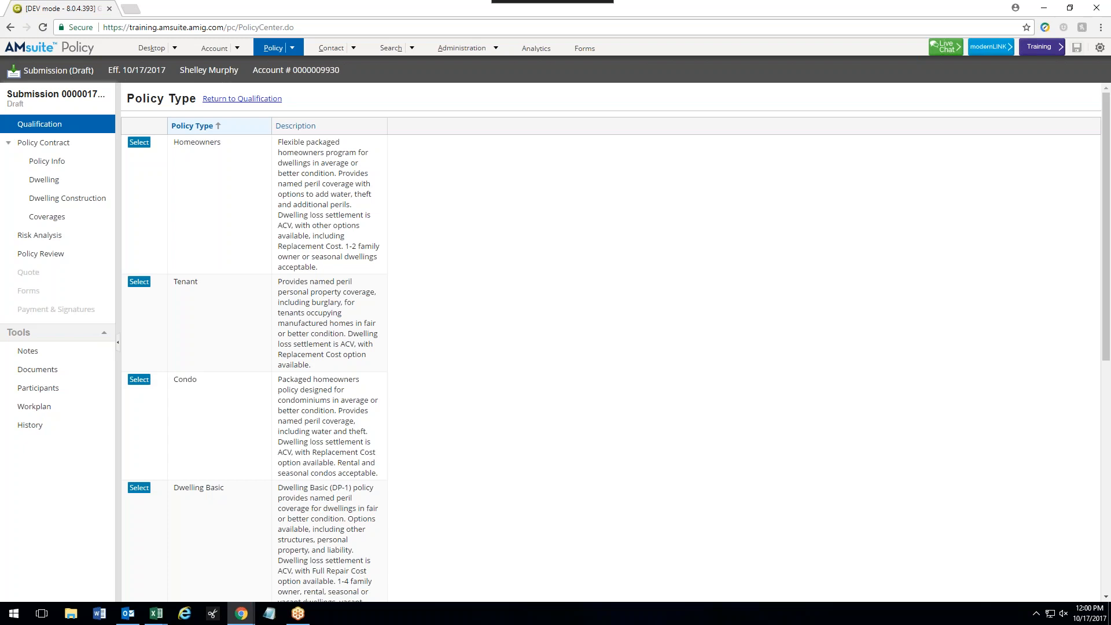
# - Set the policy type to Dwelling Basic and accept all three disclaimers
pyautogui.scroll(-4, 352, 215)
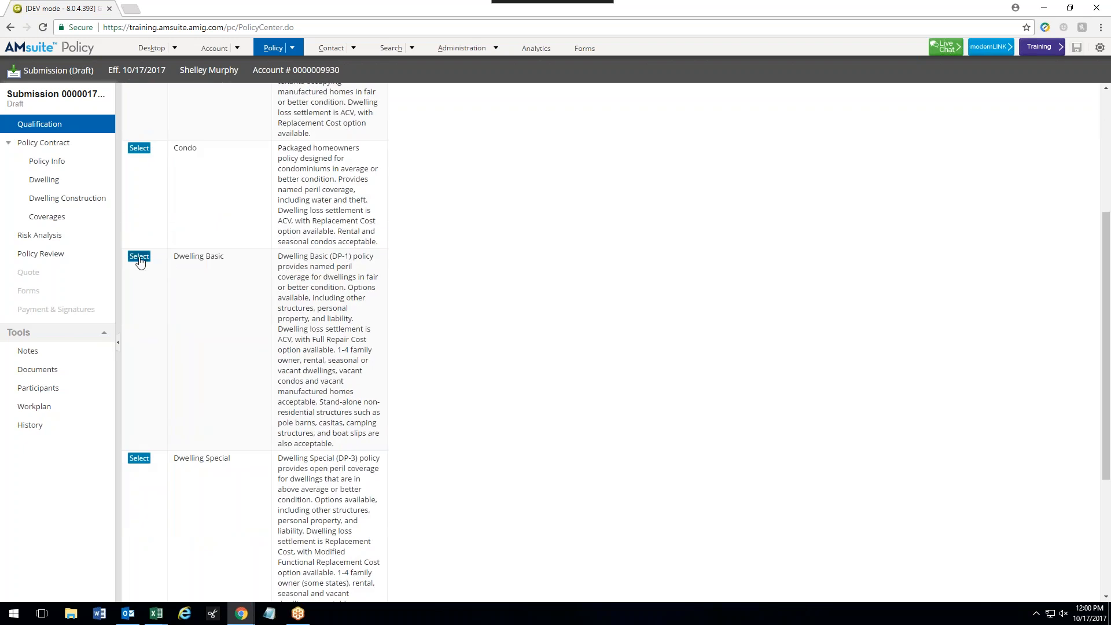
pyautogui.click(139, 257)
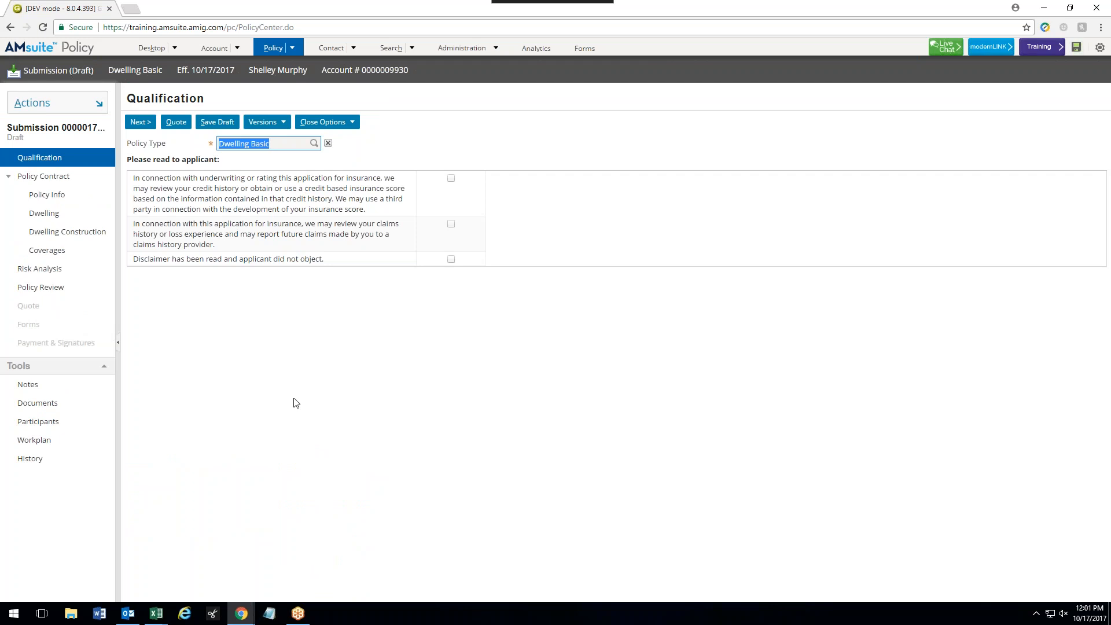
pyautogui.click(457, 181)
pyautogui.click(454, 179)
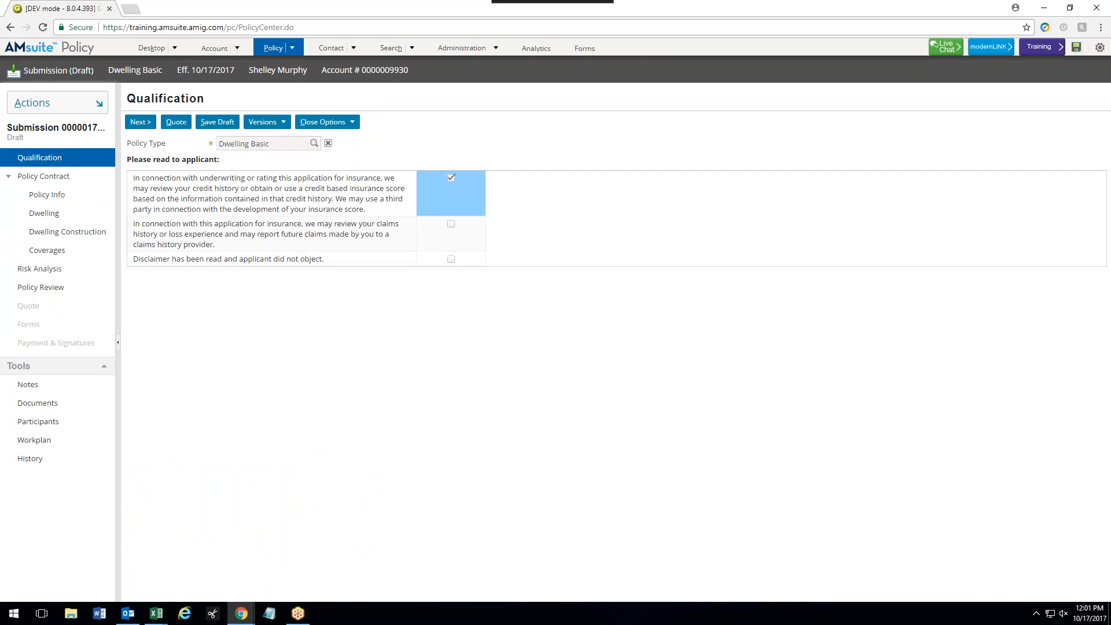
pyautogui.click(452, 224)
pyautogui.click(452, 260)
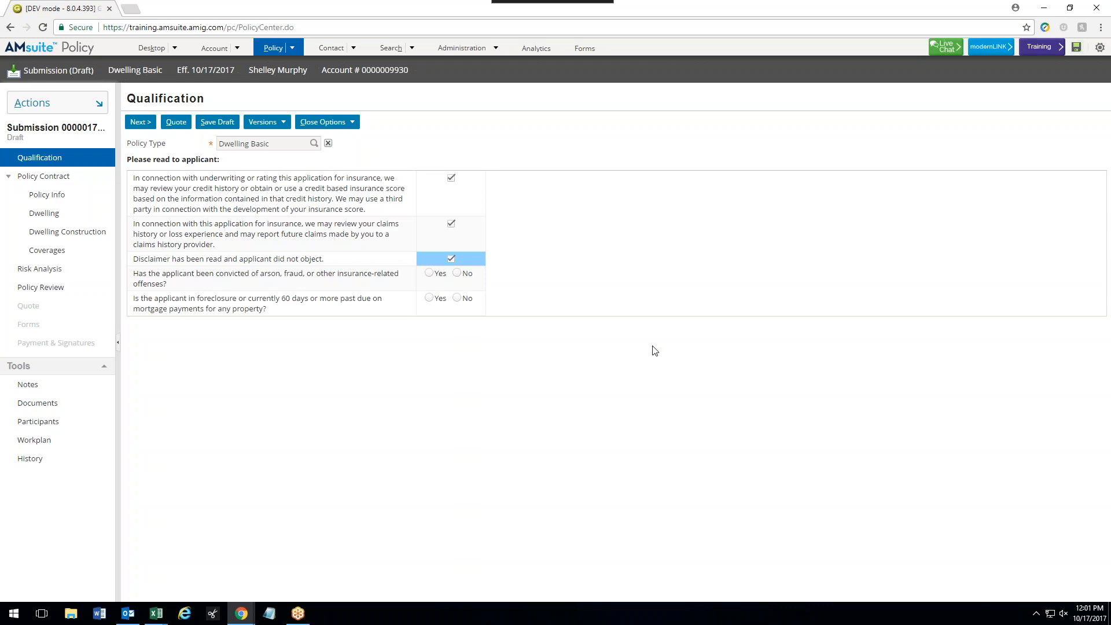
# - Answer No to the arson/fraud and foreclosure questions and continue to Policy Info
pyautogui.click(457, 274)
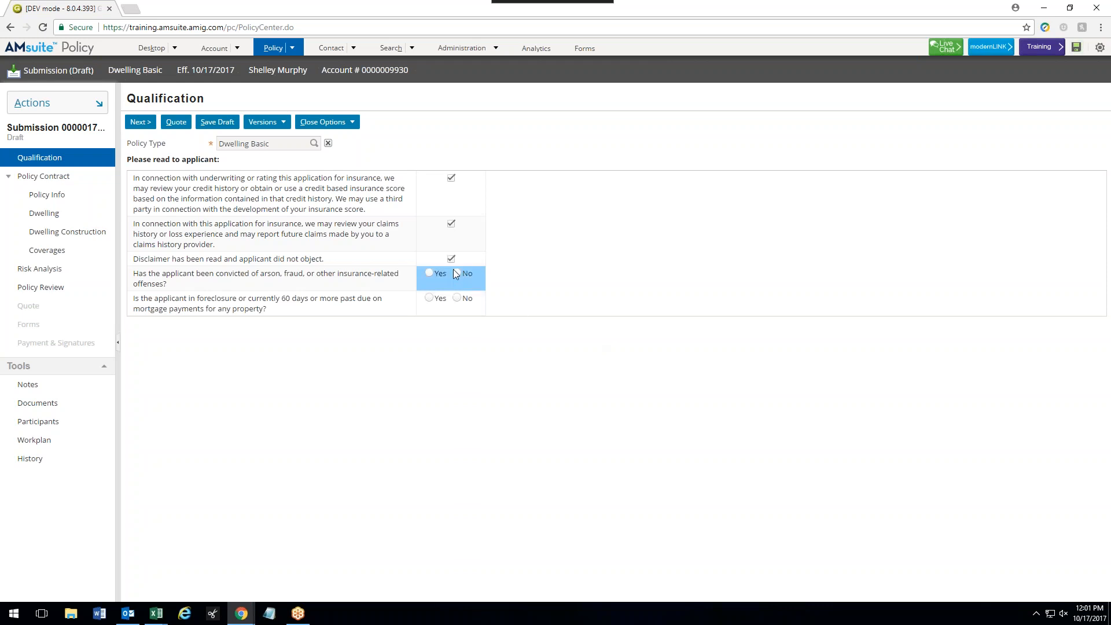
pyautogui.click(460, 300)
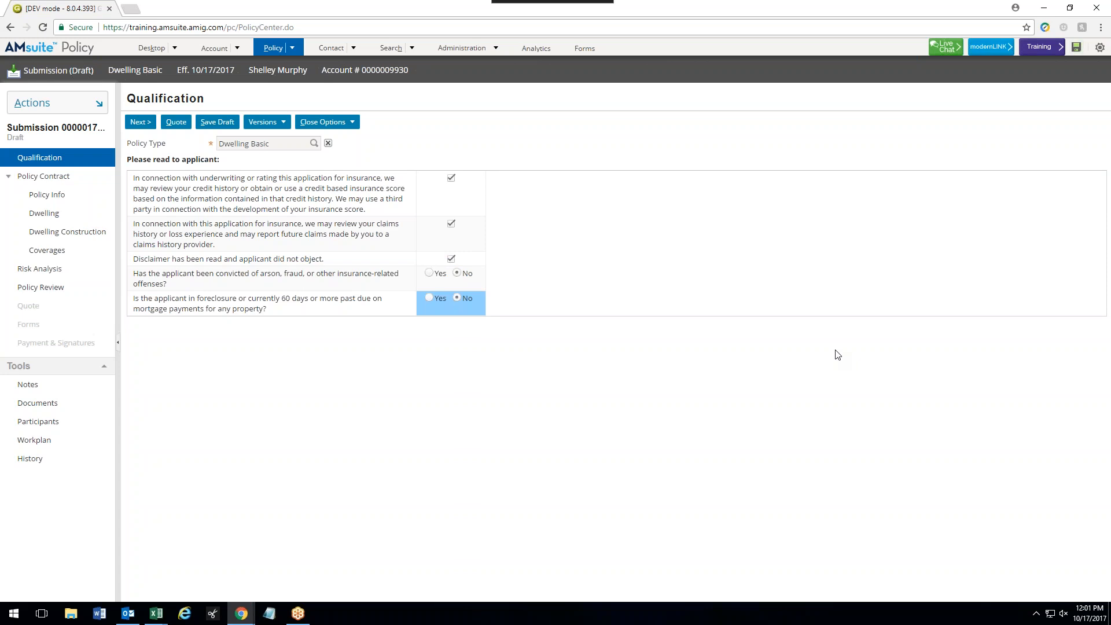
pyautogui.click(139, 126)
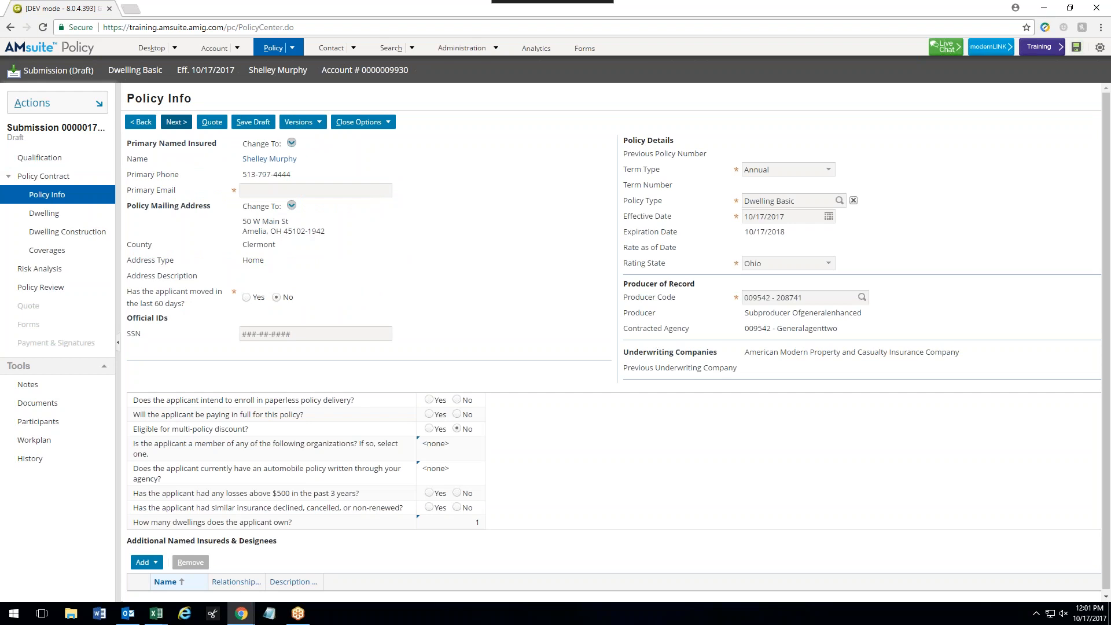
# - Enter a primary email, decline paperless delivery, and confirm the applicant is paying in full
pyautogui.click(370, 189)
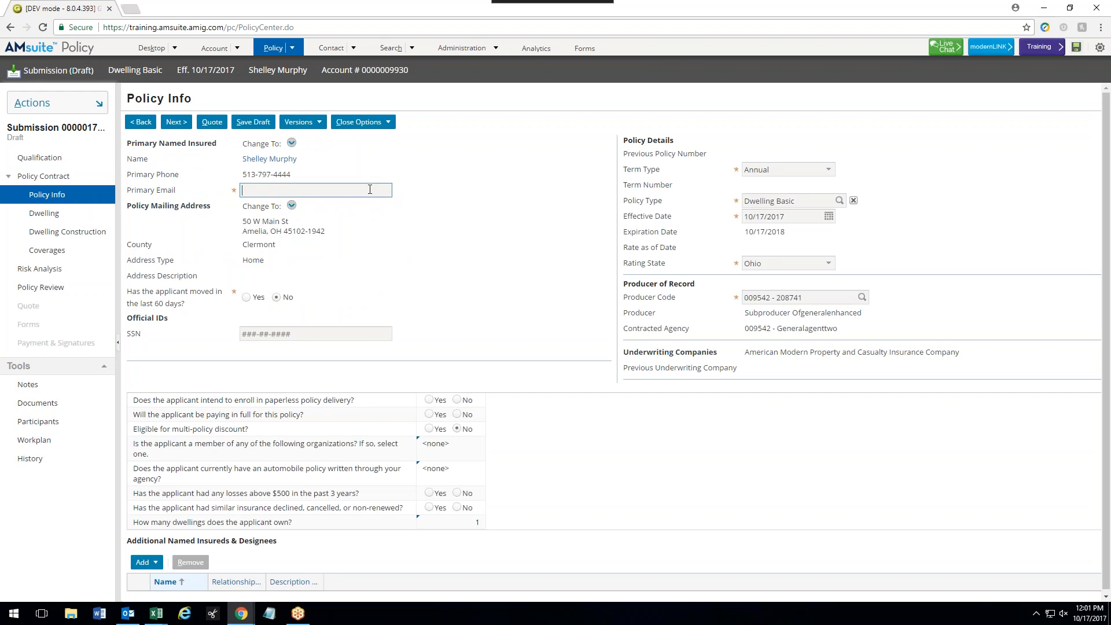
pyautogui.scroll(-1, 405, 243)
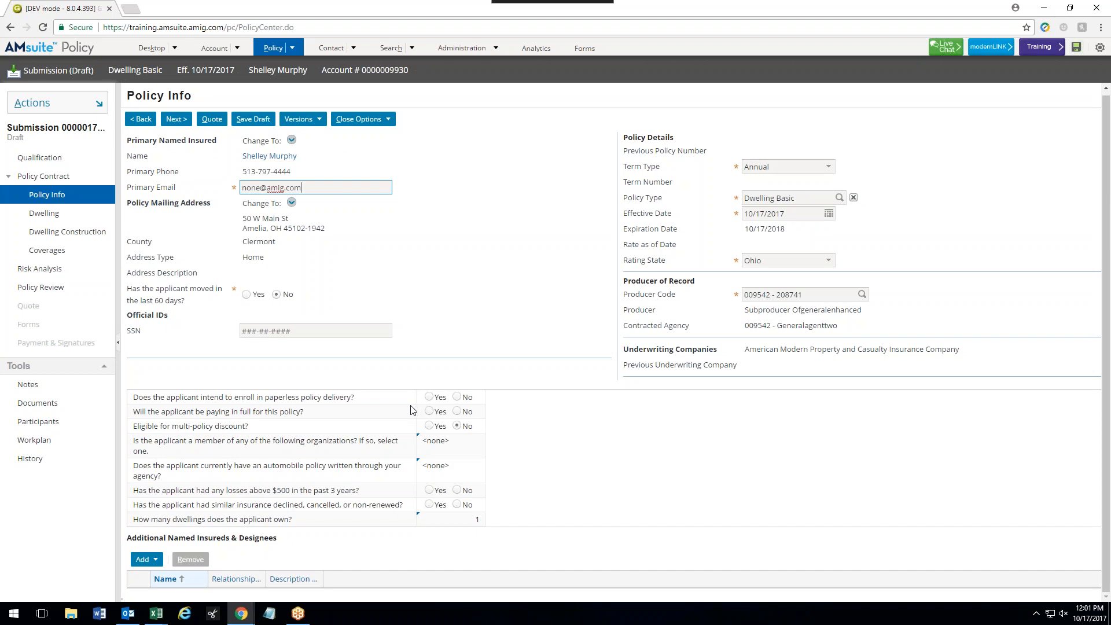
pyautogui.click(456, 399)
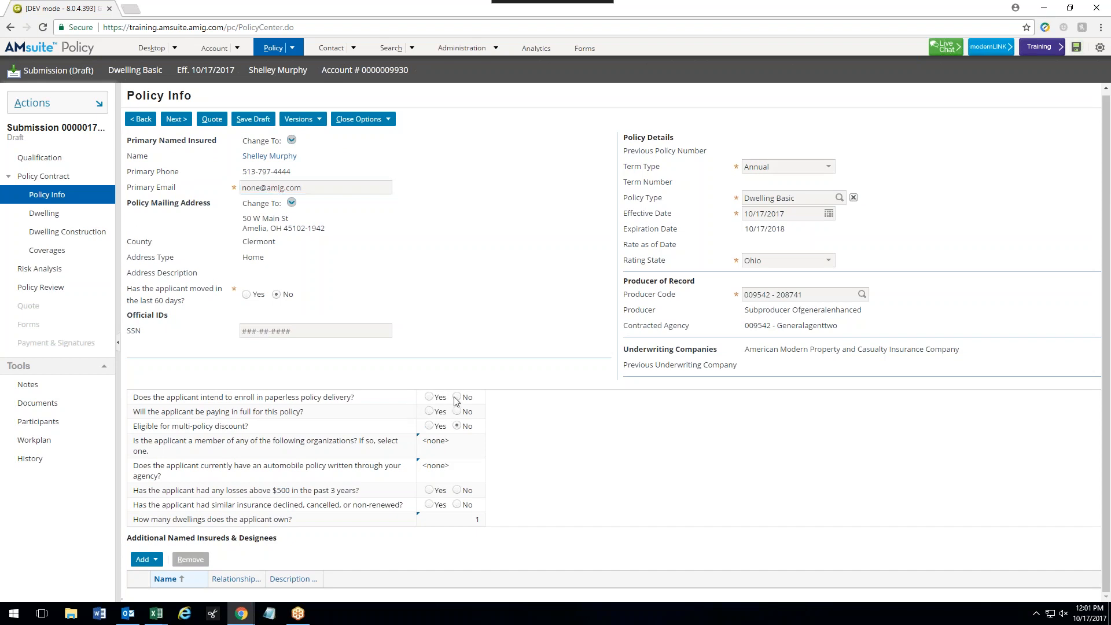
pyautogui.click(429, 412)
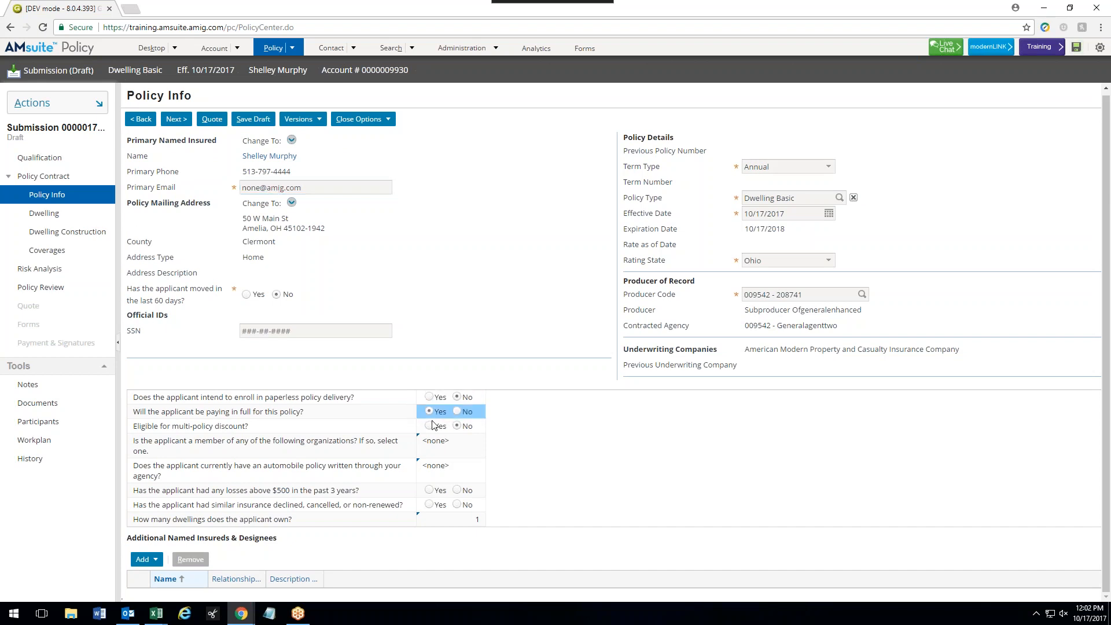
# - Answer No to auto policy, losses over $500 and prior declines, then advance to Dwelling
pyautogui.click(471, 477)
pyautogui.write('No')
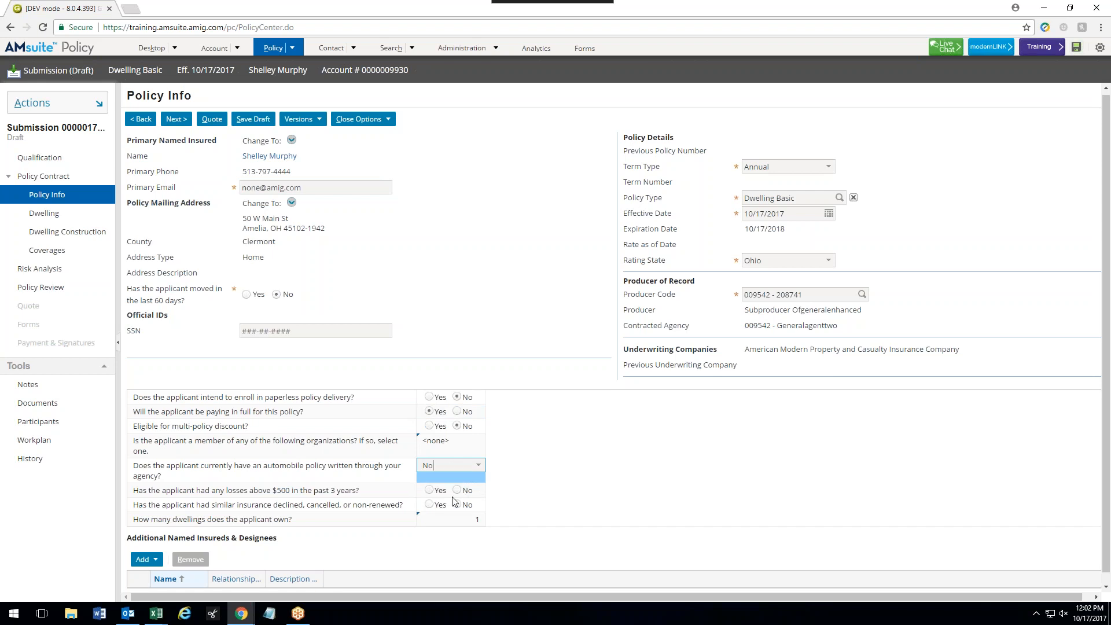
pyautogui.click(455, 491)
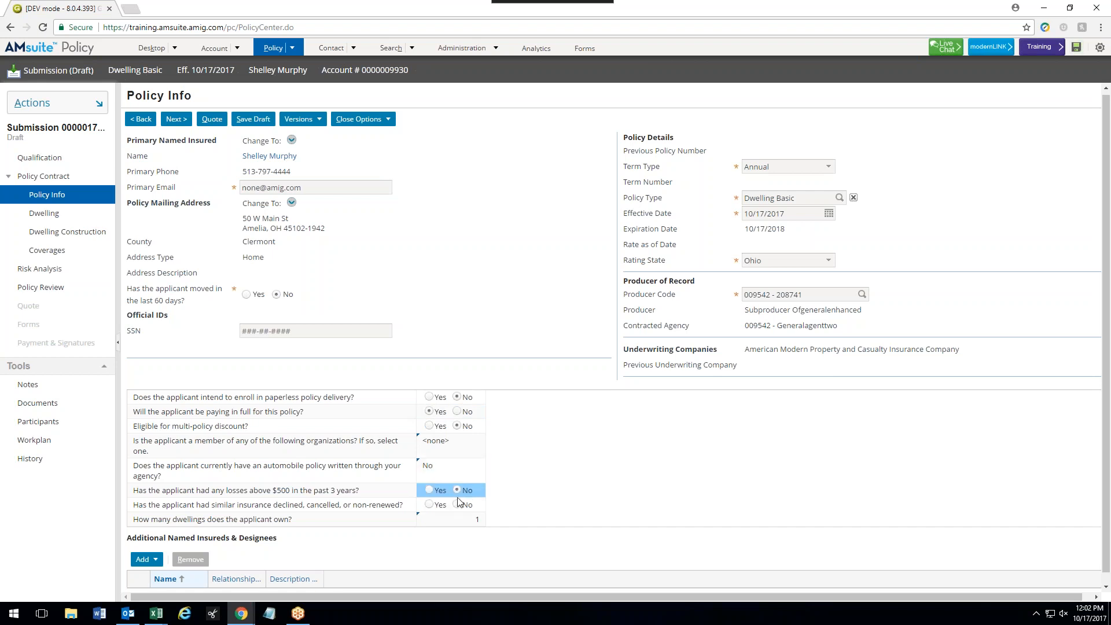
pyautogui.click(457, 505)
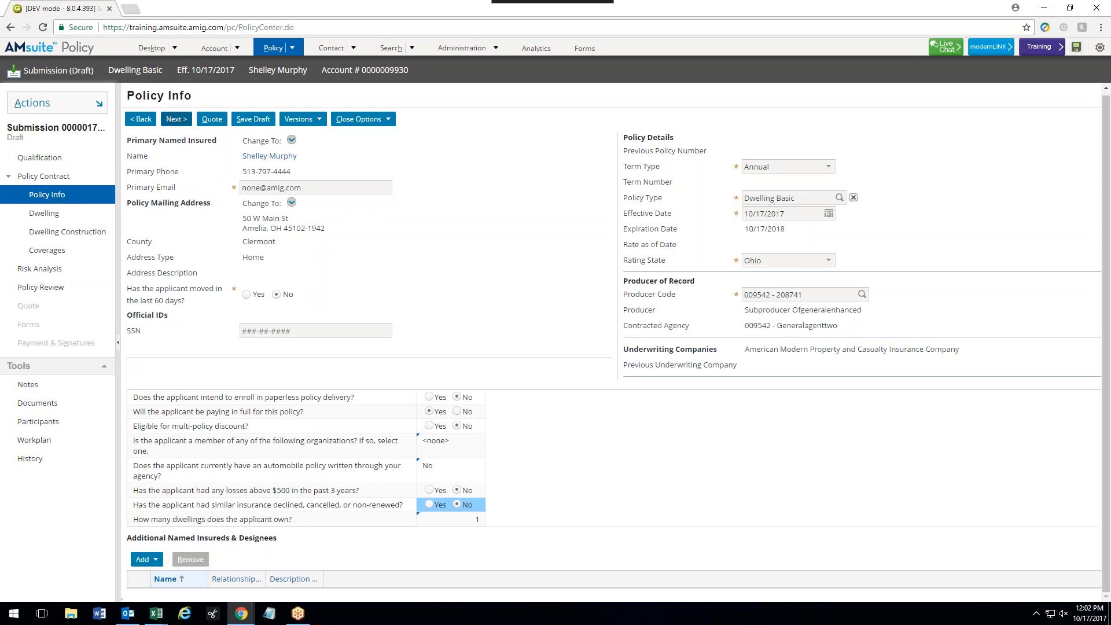
pyautogui.click(177, 119)
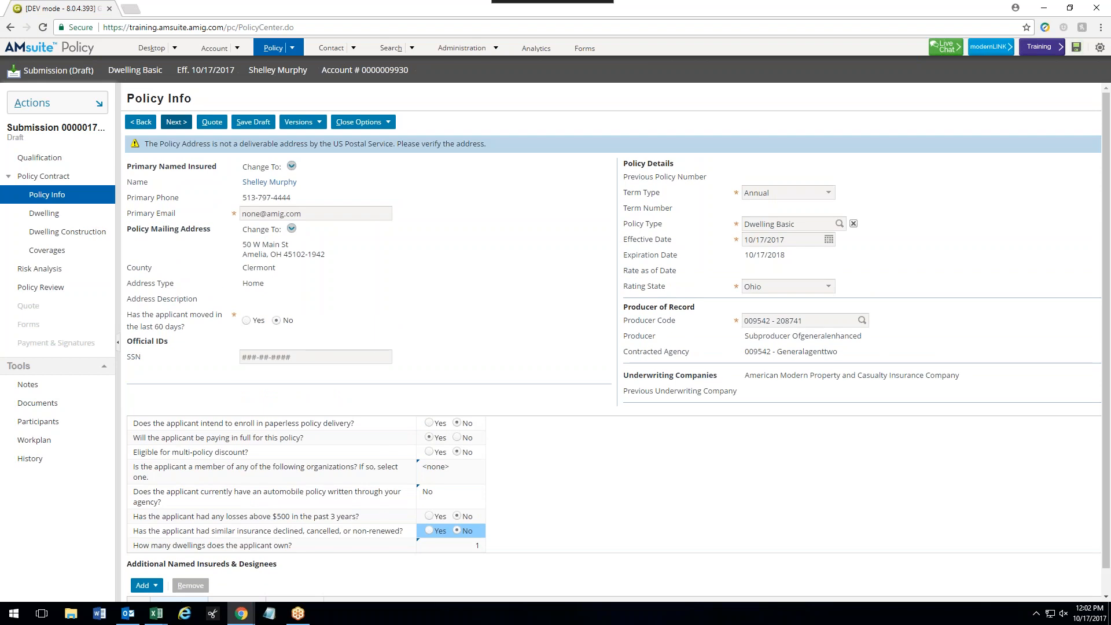
pyautogui.click(177, 122)
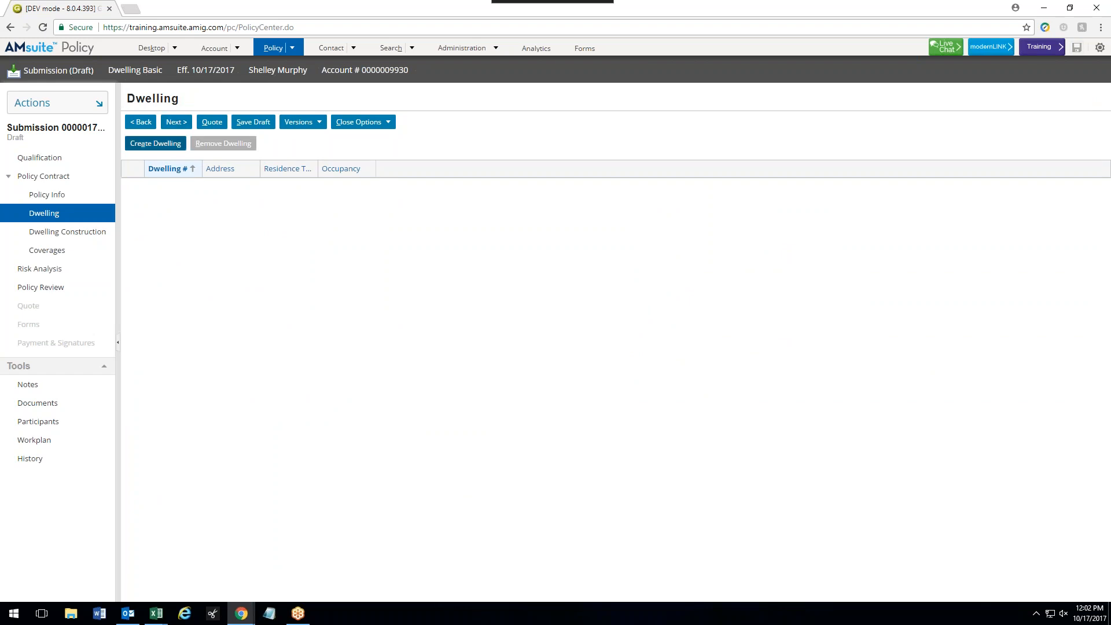
# - Create Dwelling 1 at the policy address, fetch territory codes, set Townhome No and 0 uninsured days
pyautogui.click(156, 143)
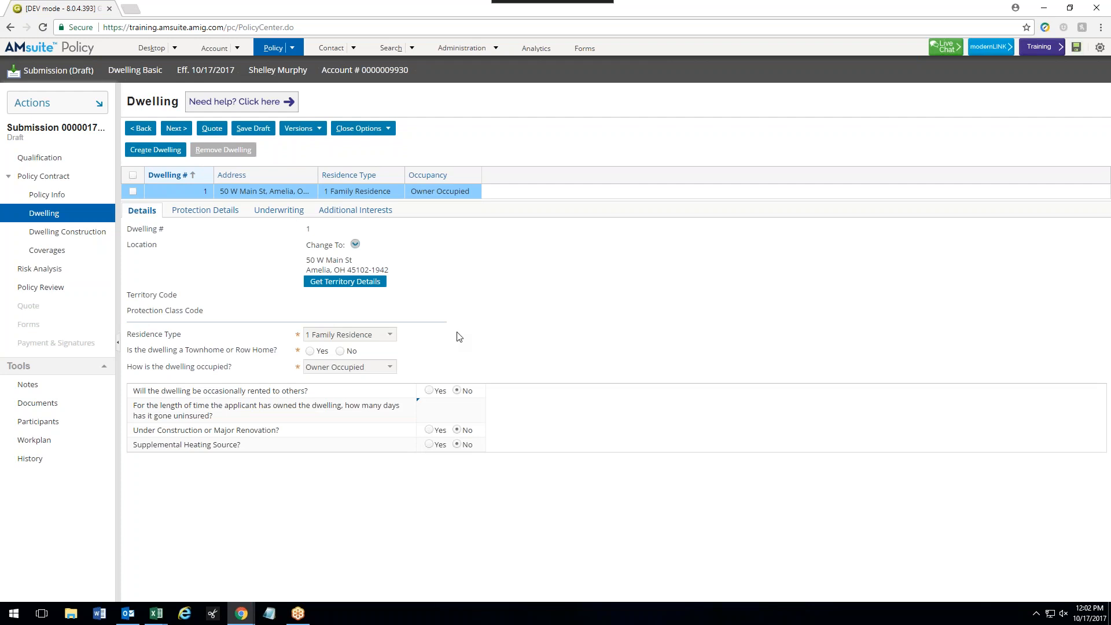
pyautogui.click(365, 287)
pyautogui.click(340, 351)
pyautogui.click(446, 414)
pyautogui.click(516, 404)
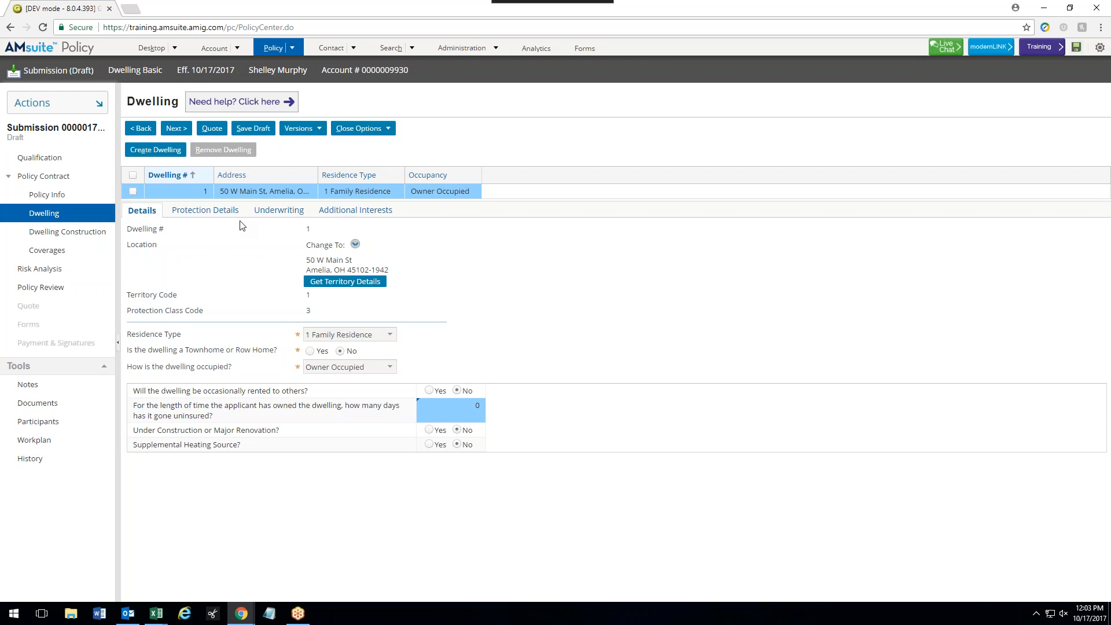
pyautogui.click(207, 210)
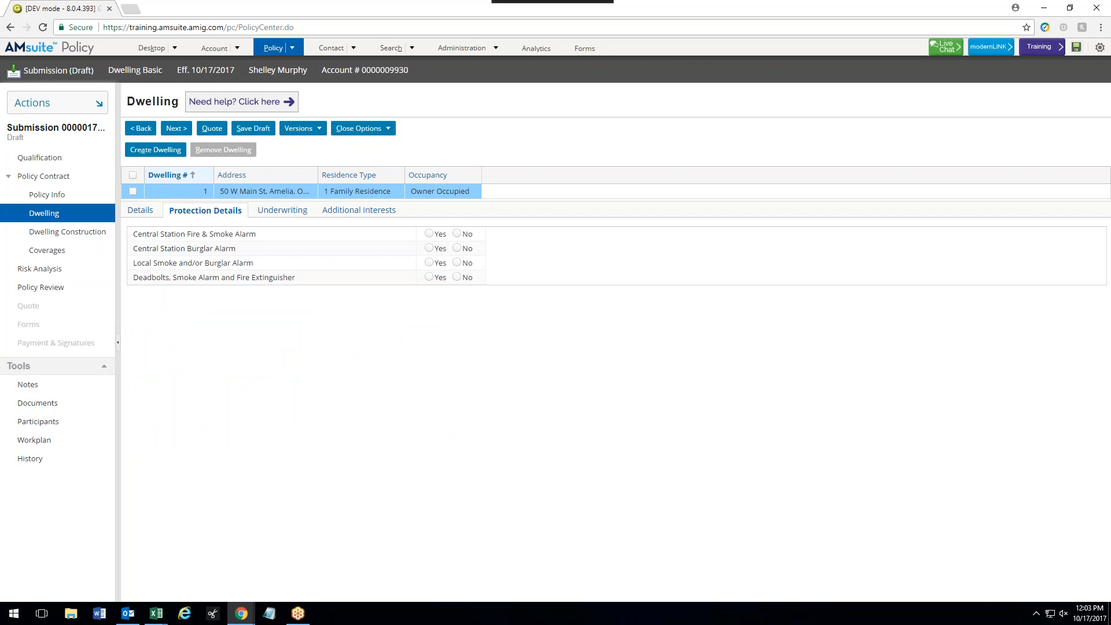
# - Answer No to all three alarm questions and Yes to deadbolts, smoke alarm and extinguisher
pyautogui.click(457, 234)
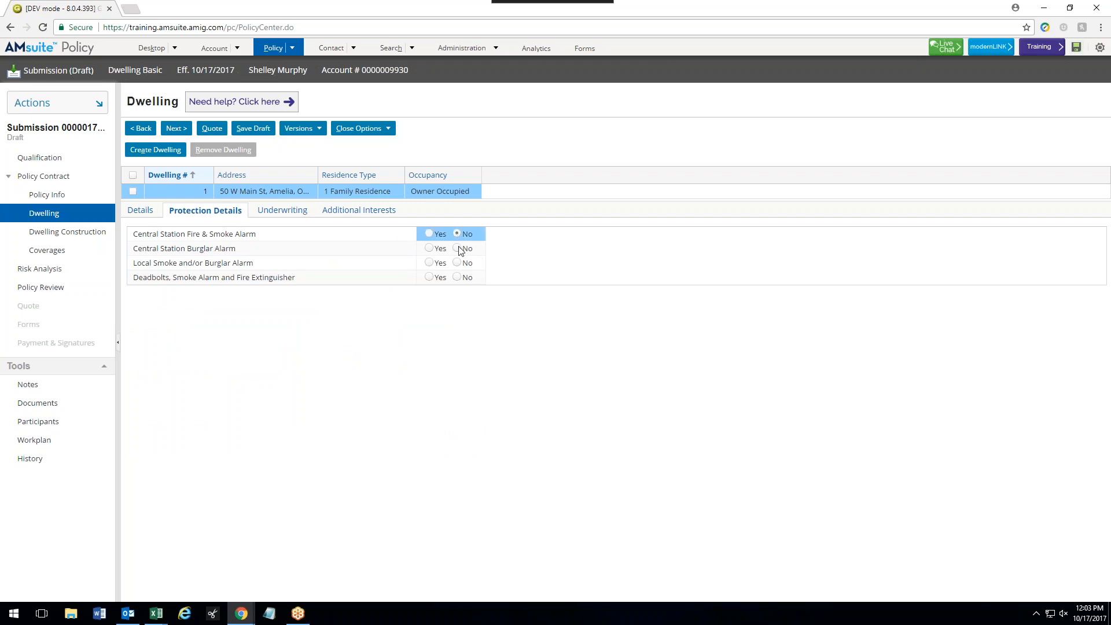
pyautogui.click(457, 248)
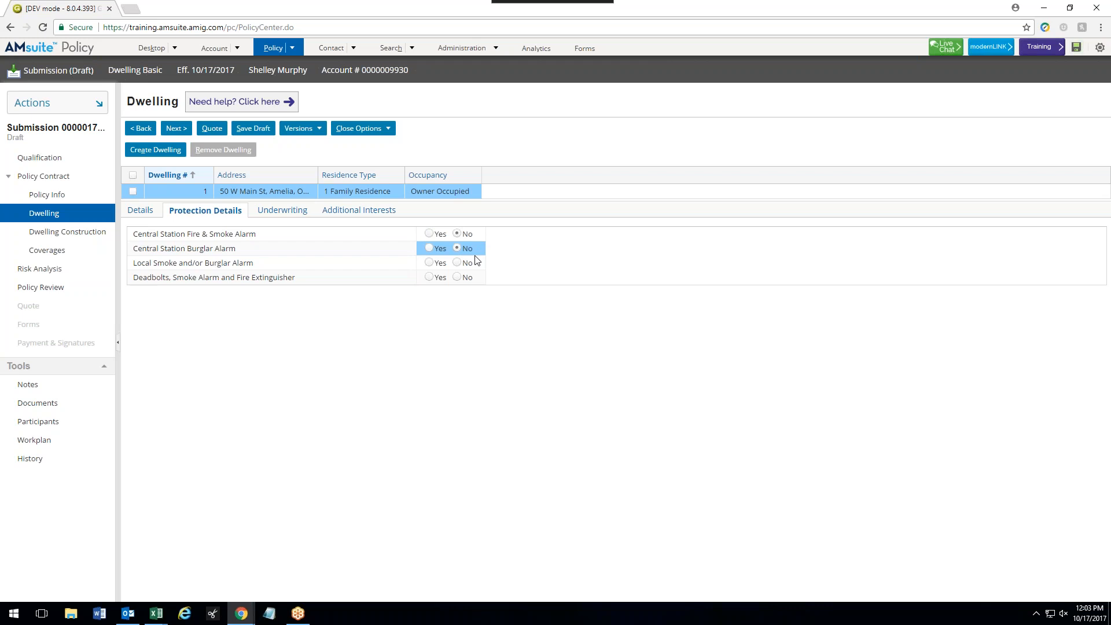
pyautogui.click(458, 264)
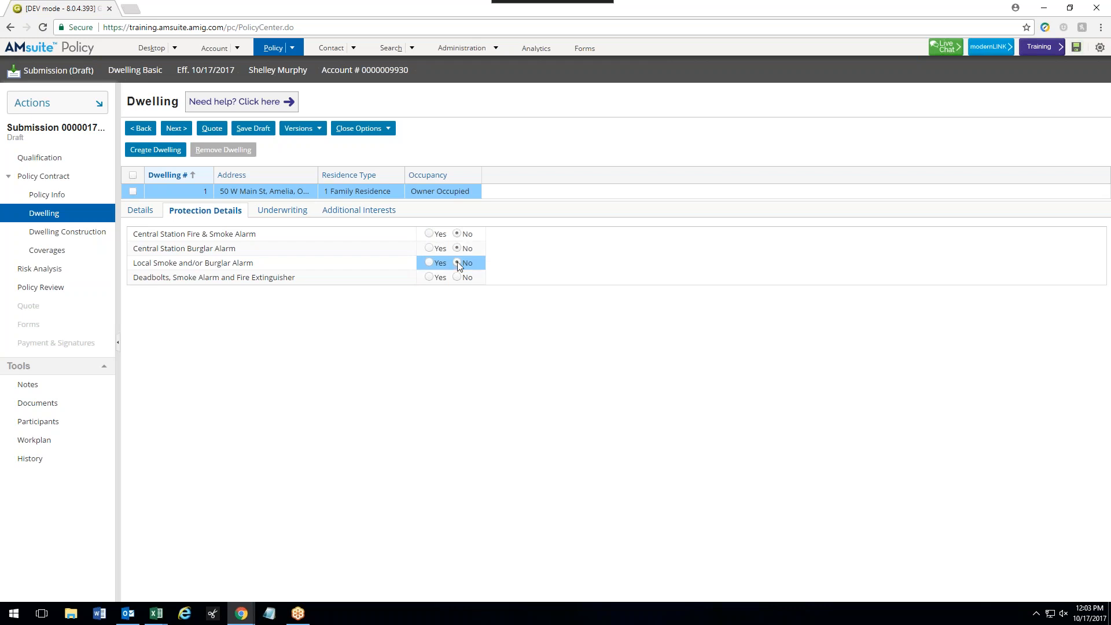
pyautogui.click(429, 277)
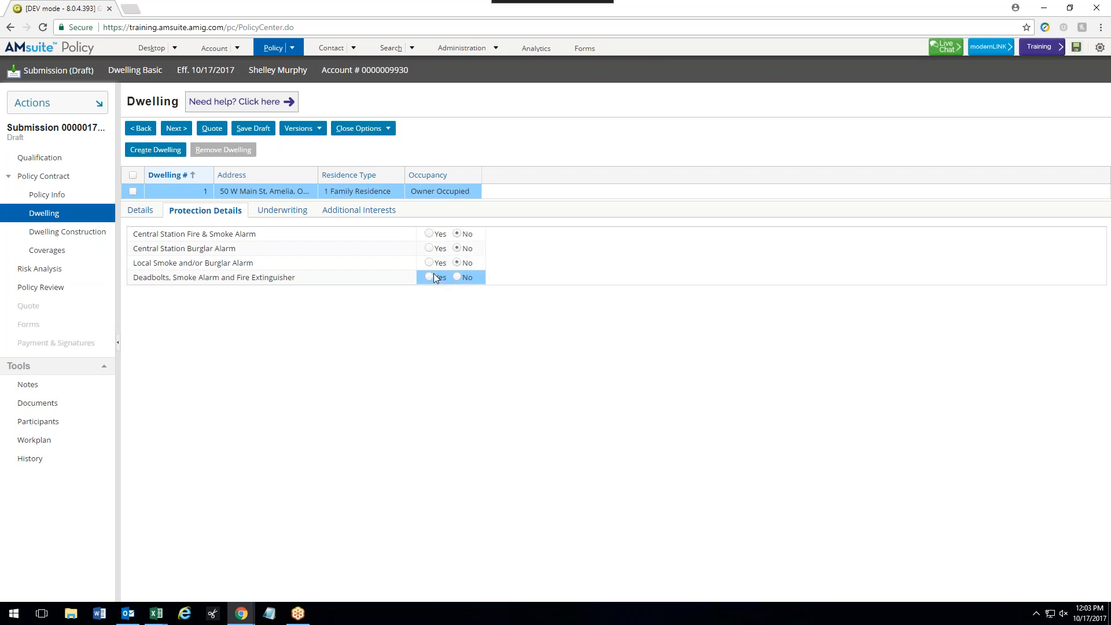
pyautogui.click(433, 276)
# - Answer all fourteen underwriting questions No, except Yes for working utilities
pyautogui.click(289, 214)
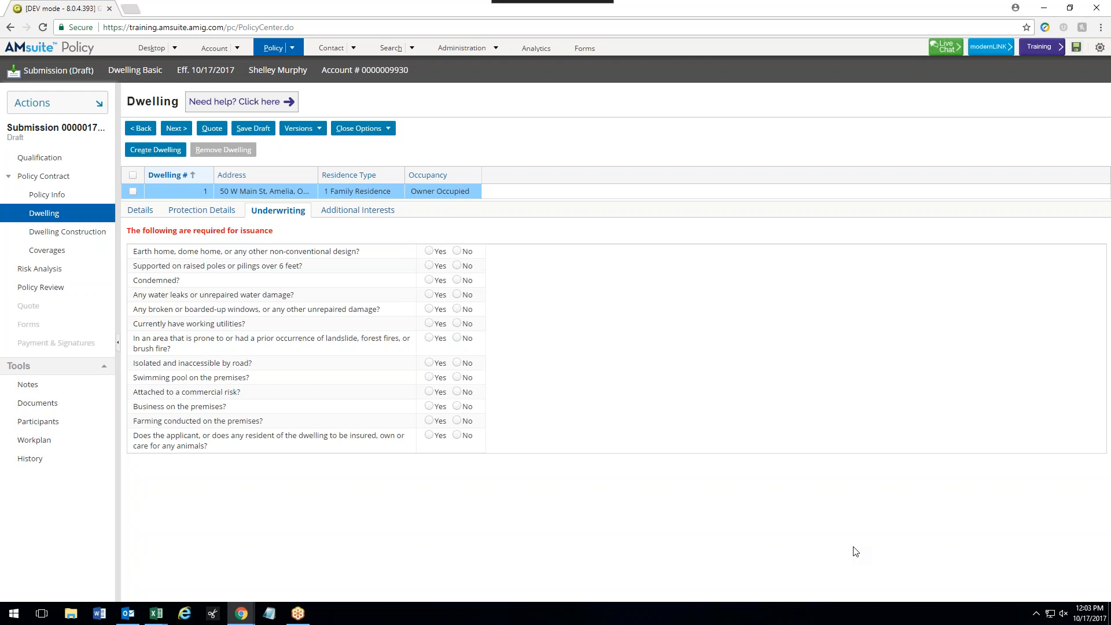
pyautogui.click(457, 252)
pyautogui.click(457, 266)
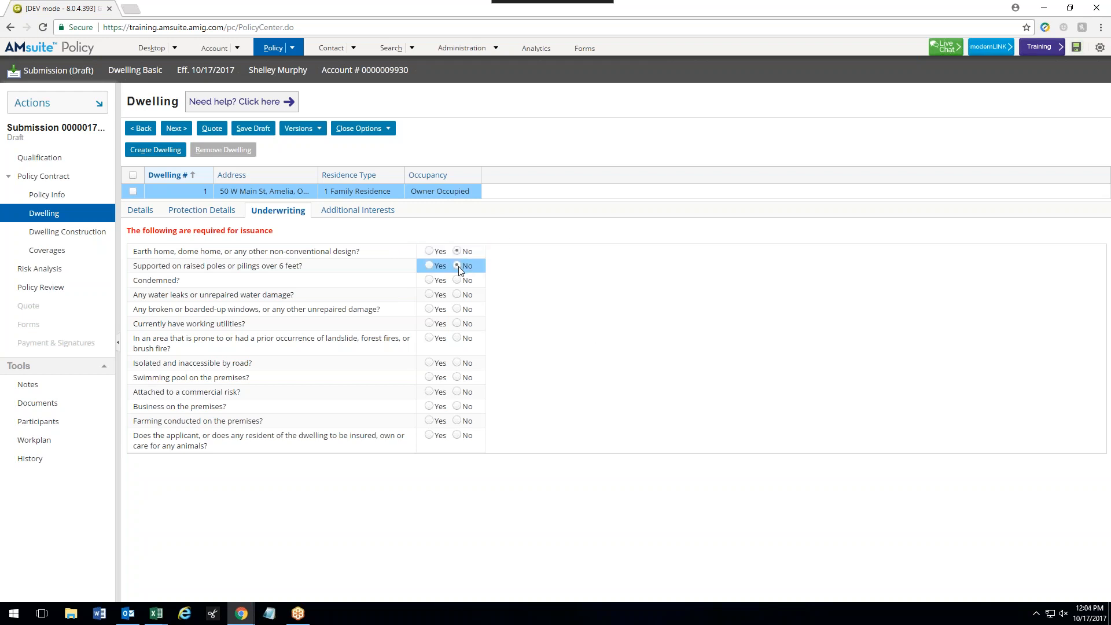
pyautogui.click(458, 280)
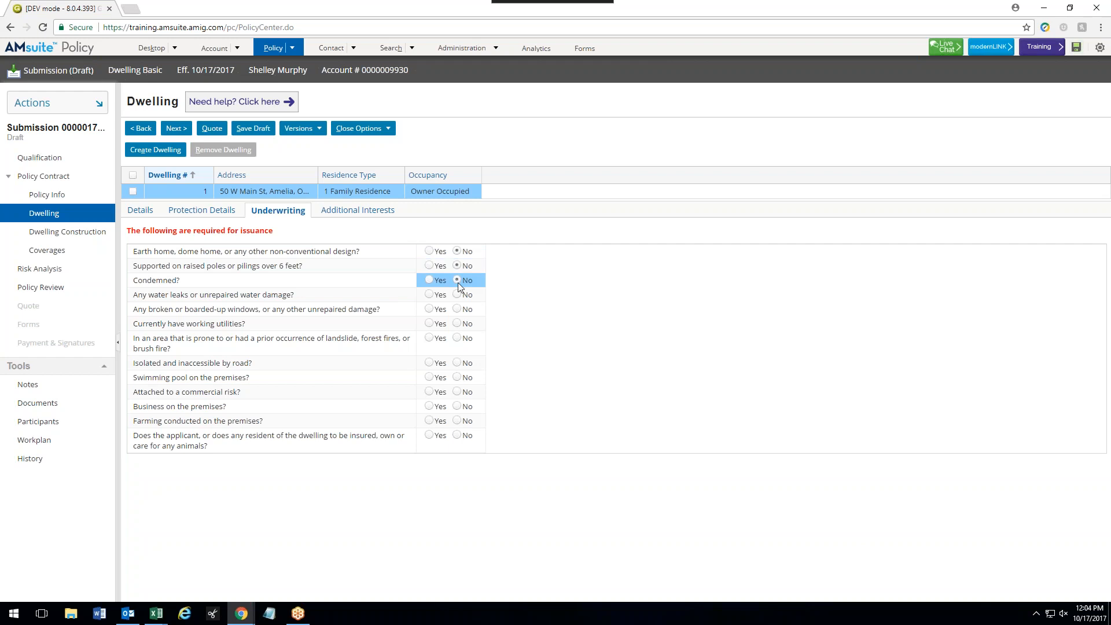
pyautogui.click(458, 295)
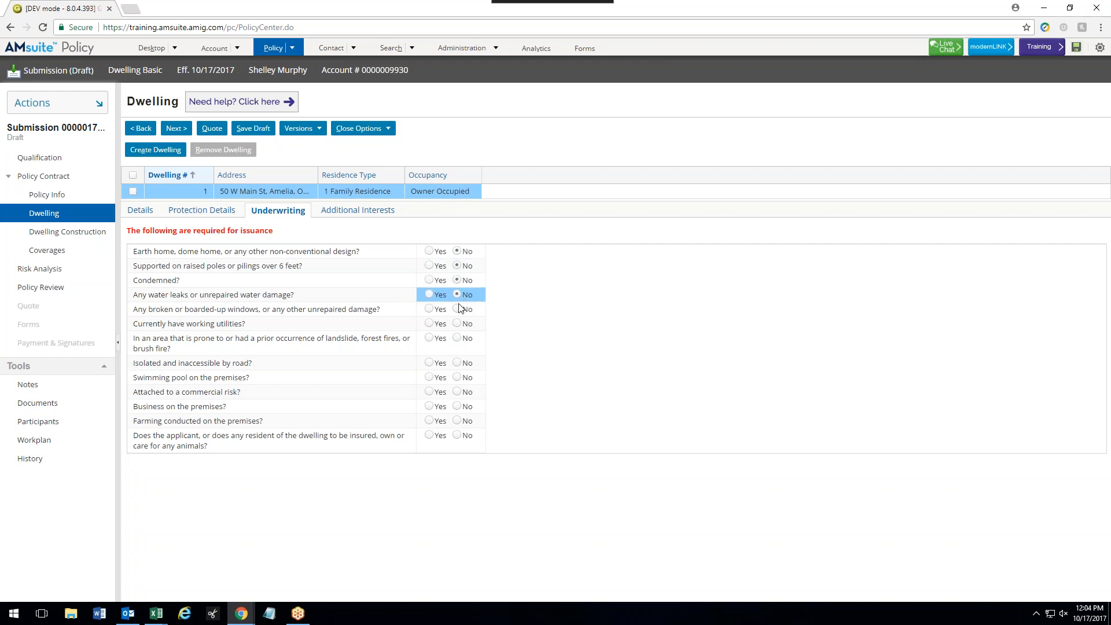
pyautogui.click(458, 309)
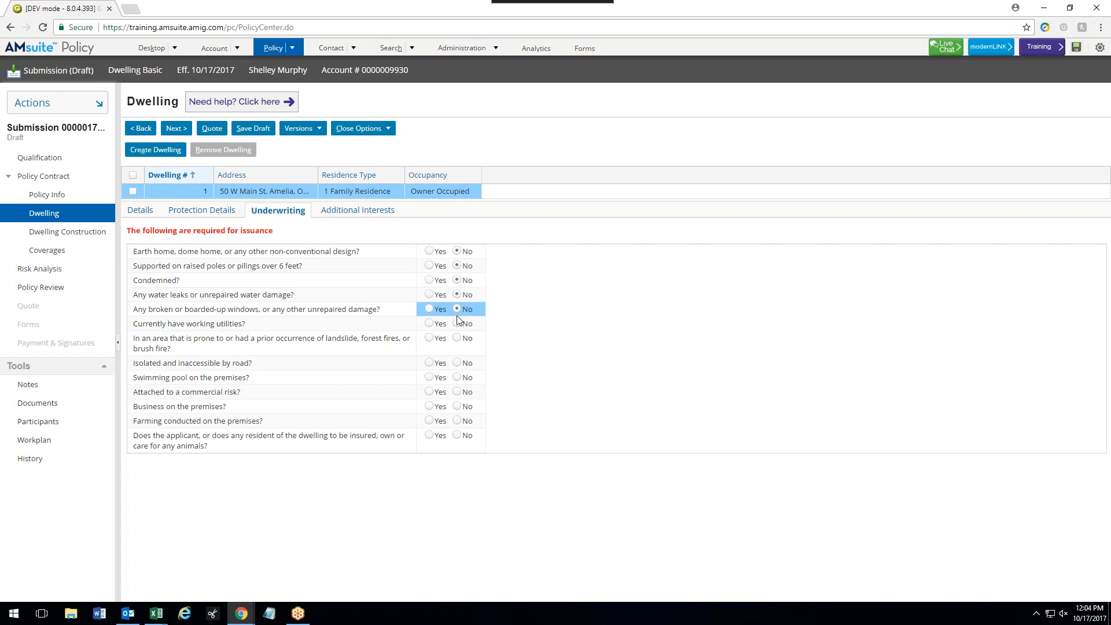
pyautogui.click(431, 324)
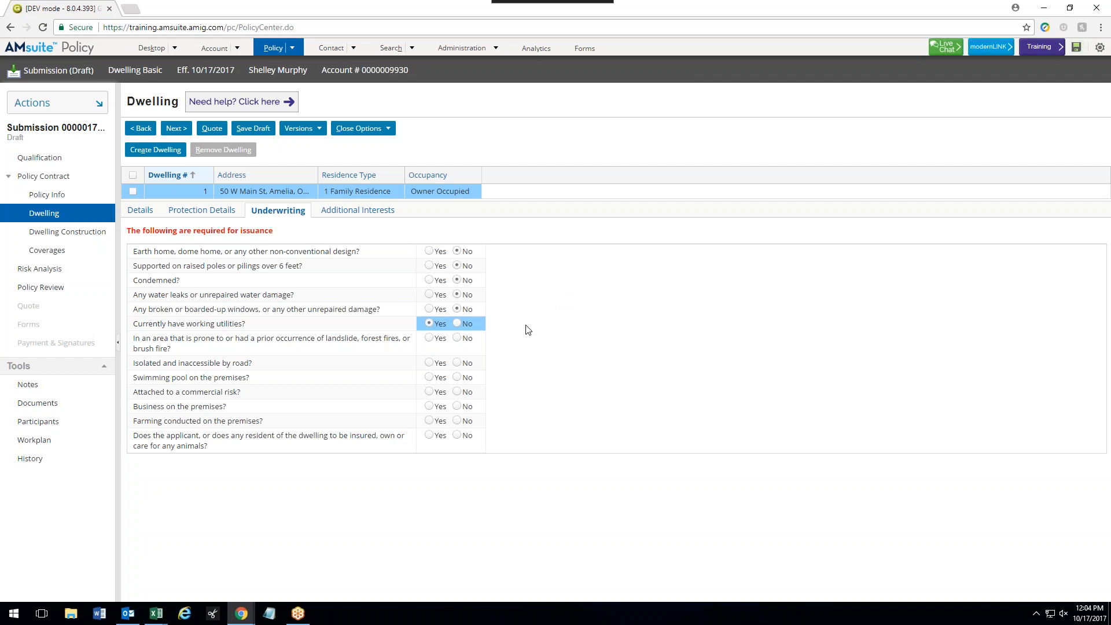
pyautogui.click(458, 339)
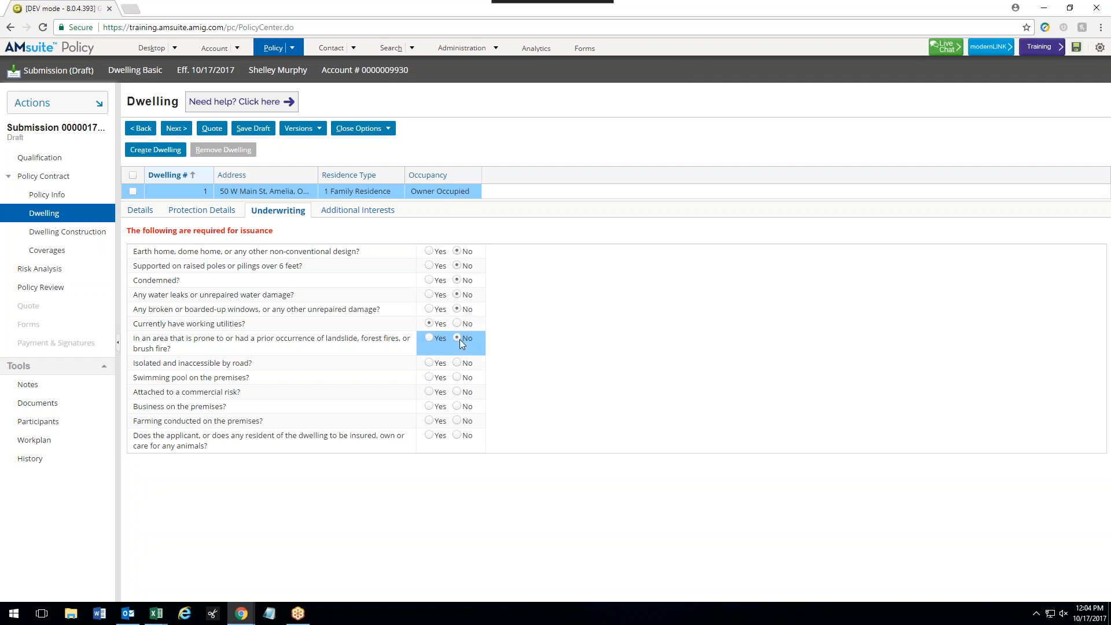
pyautogui.click(457, 364)
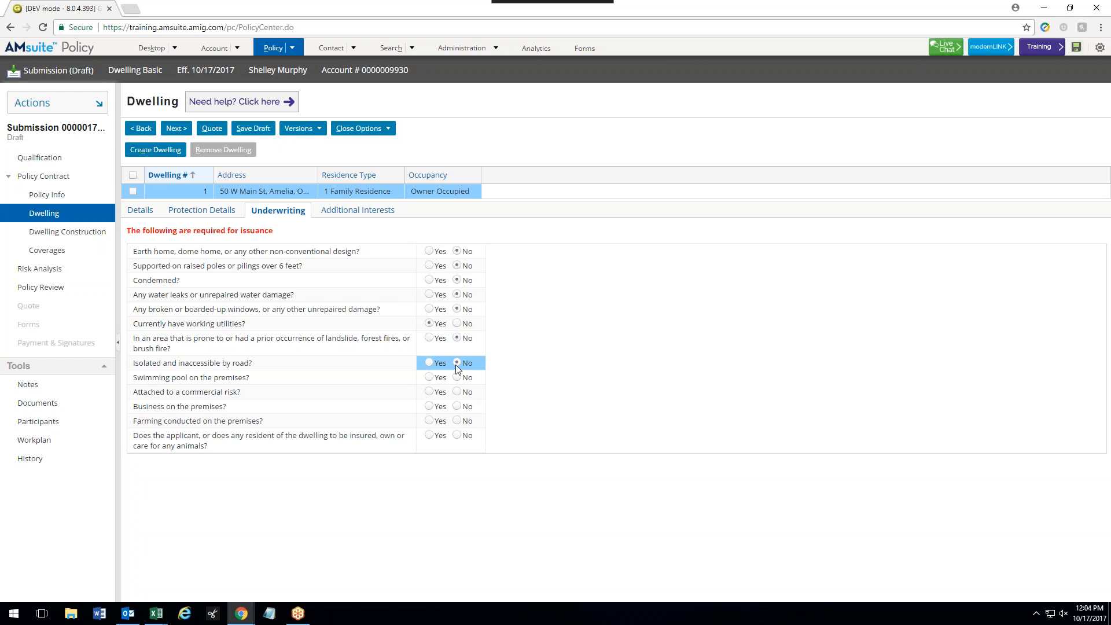
pyautogui.click(459, 379)
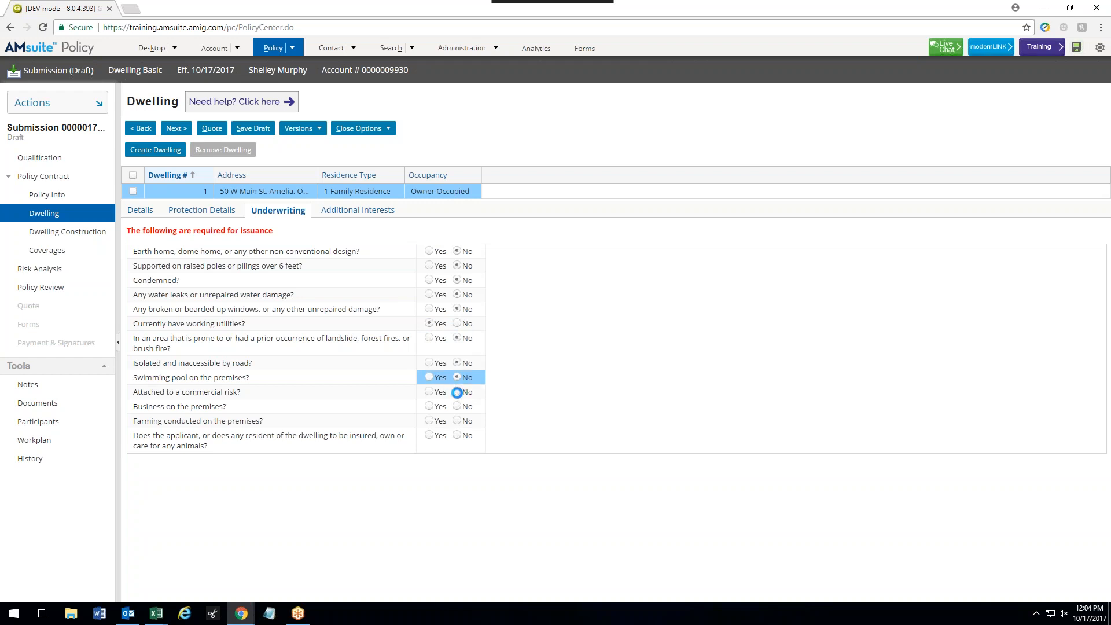
pyautogui.click(458, 392)
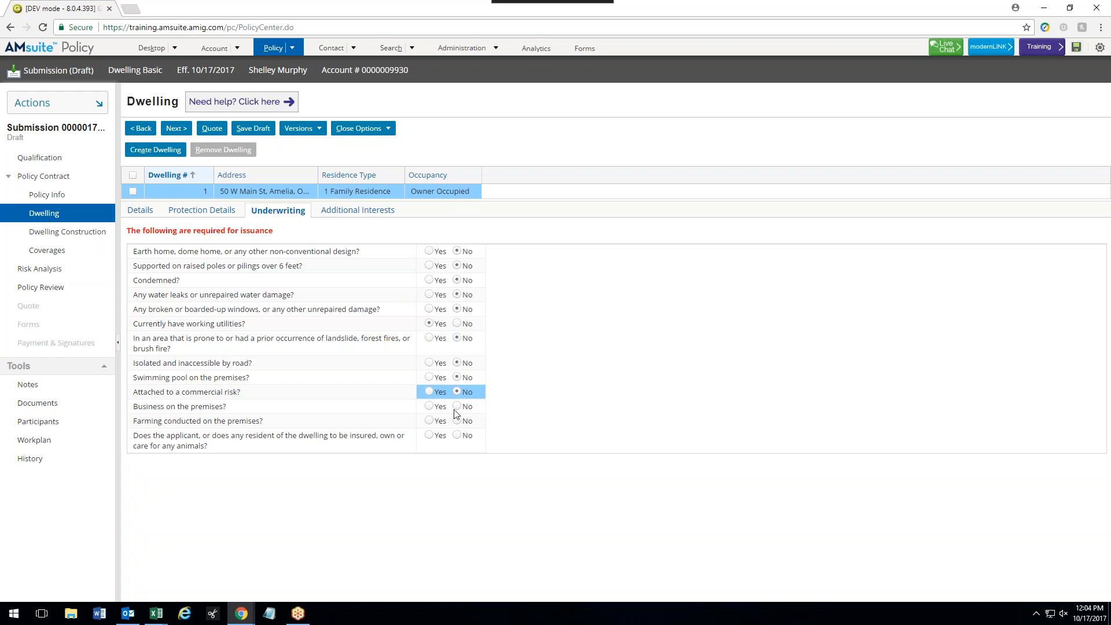
pyautogui.click(457, 406)
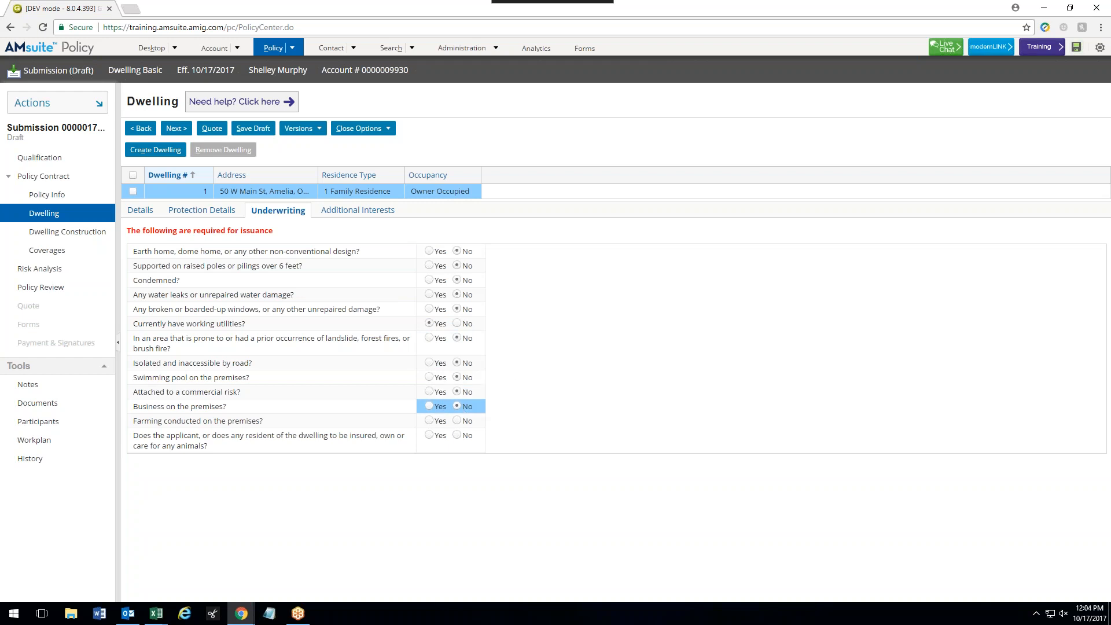
pyautogui.click(458, 421)
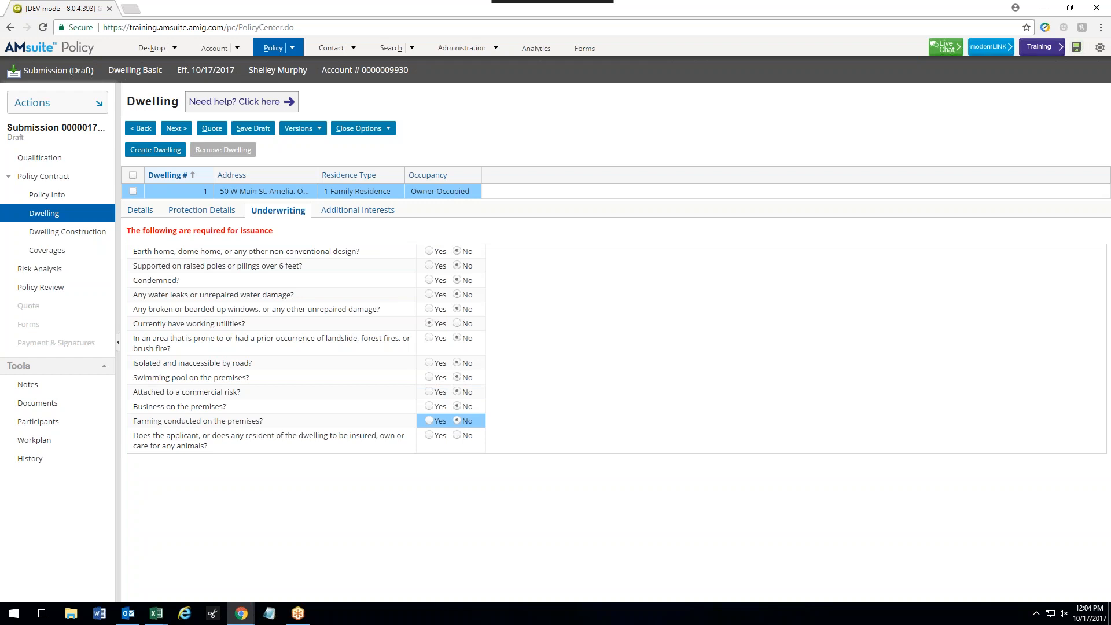
pyautogui.click(457, 436)
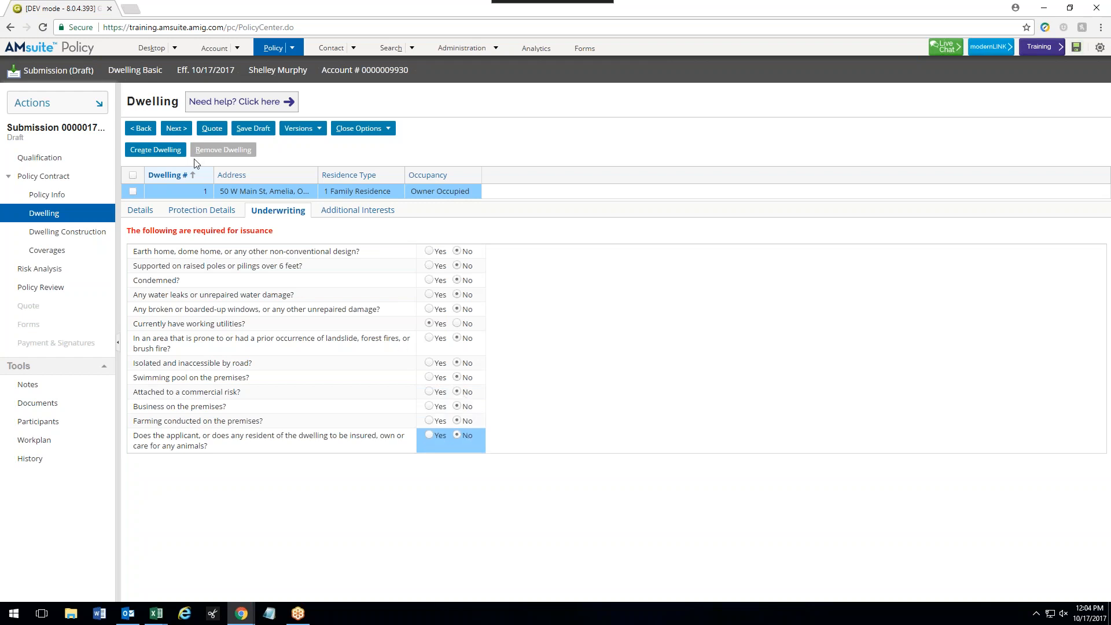
# - On Dwelling Construction, set year built 2015, Frame construction and 1.5 stories
pyautogui.click(177, 129)
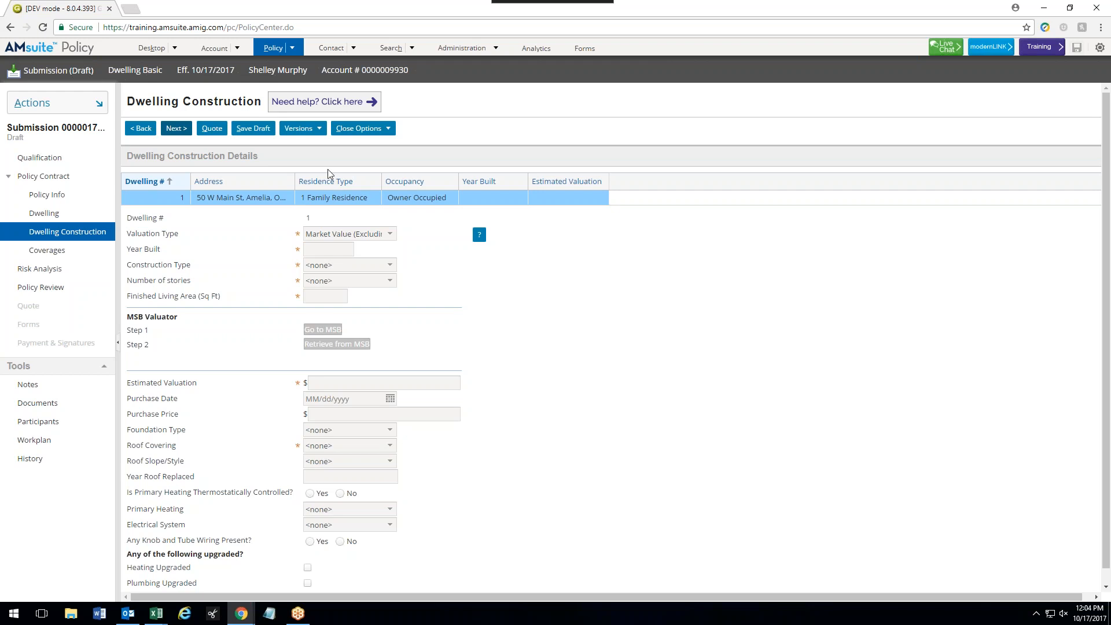
pyautogui.click(339, 249)
pyautogui.write('2015')
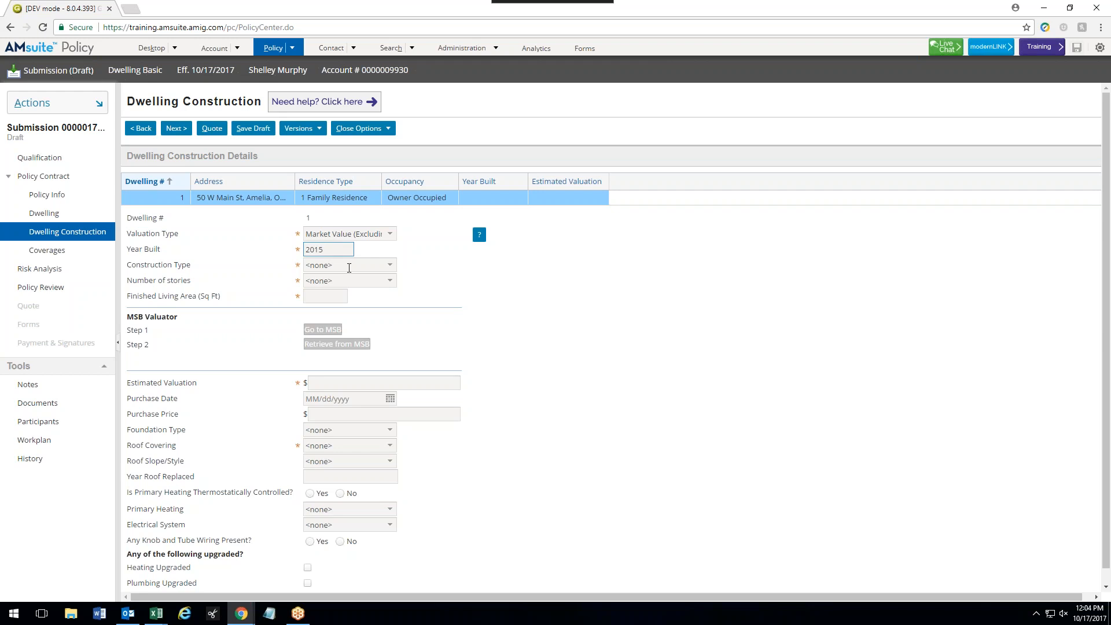
pyautogui.click(349, 268)
pyautogui.click(350, 270)
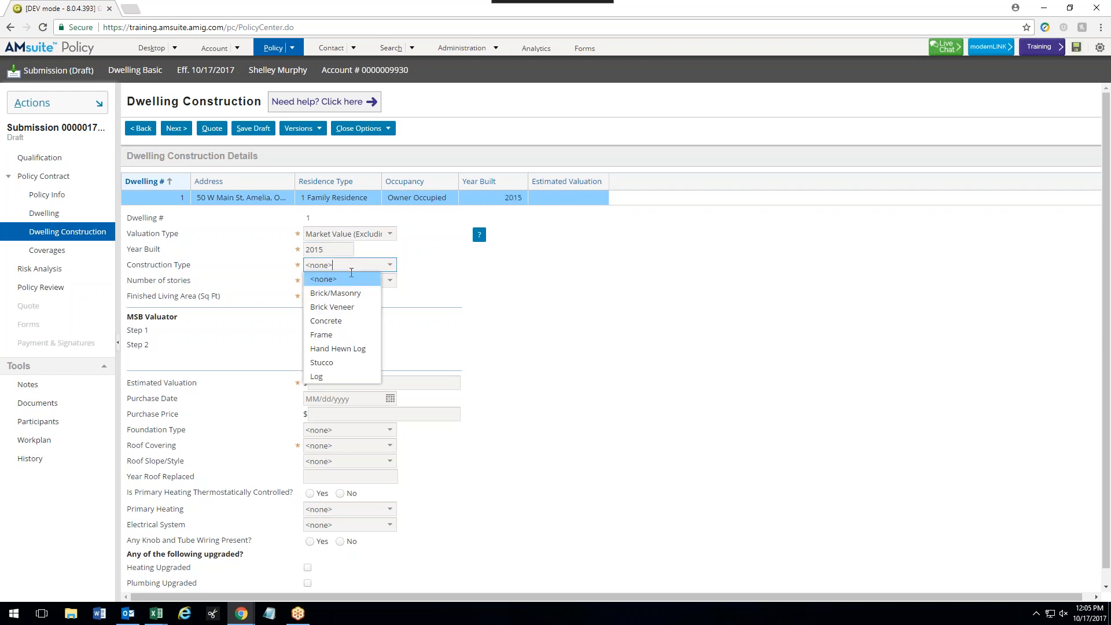
pyautogui.click(321, 335)
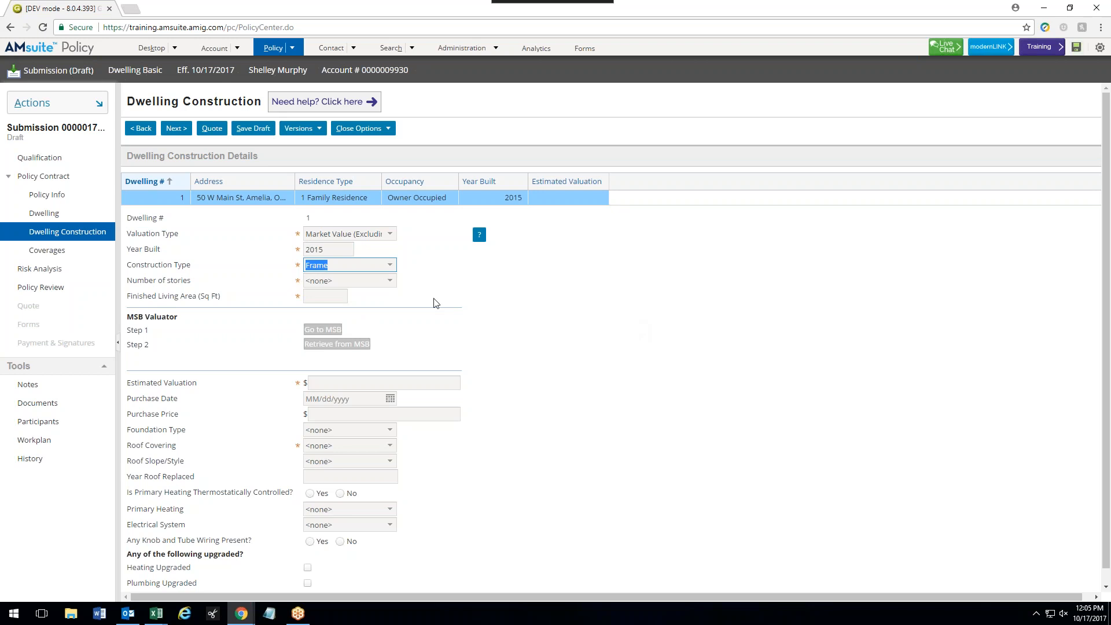
pyautogui.click(388, 282)
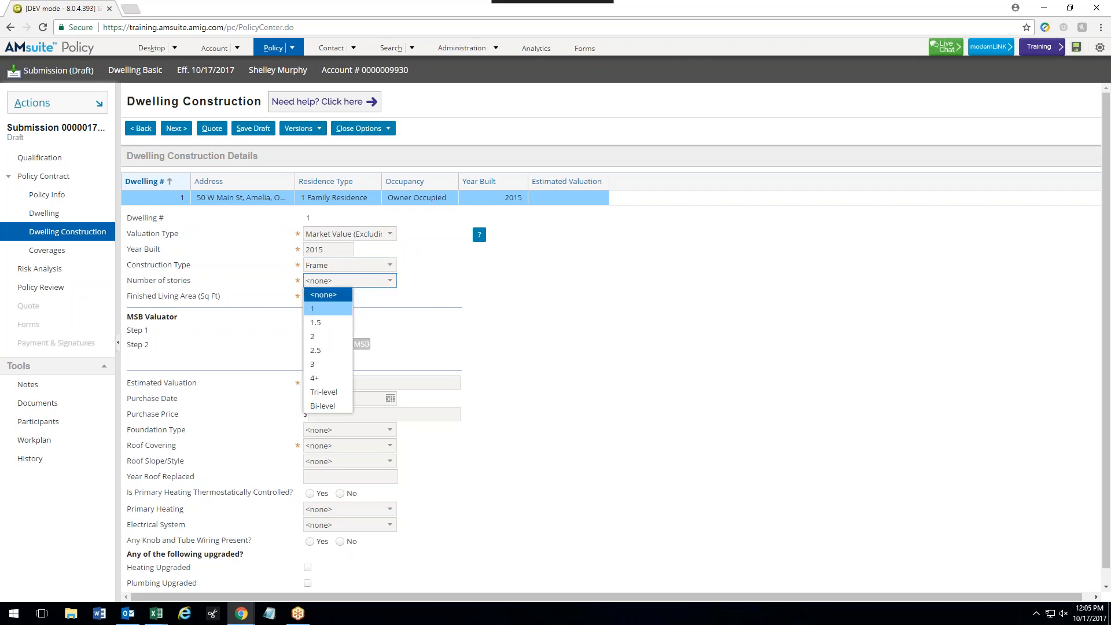
pyautogui.click(322, 322)
# - Enter 1500 sq ft living area, $180,000 valuation, purchased 09/01/2017 for $183,000
pyautogui.click(331, 297)
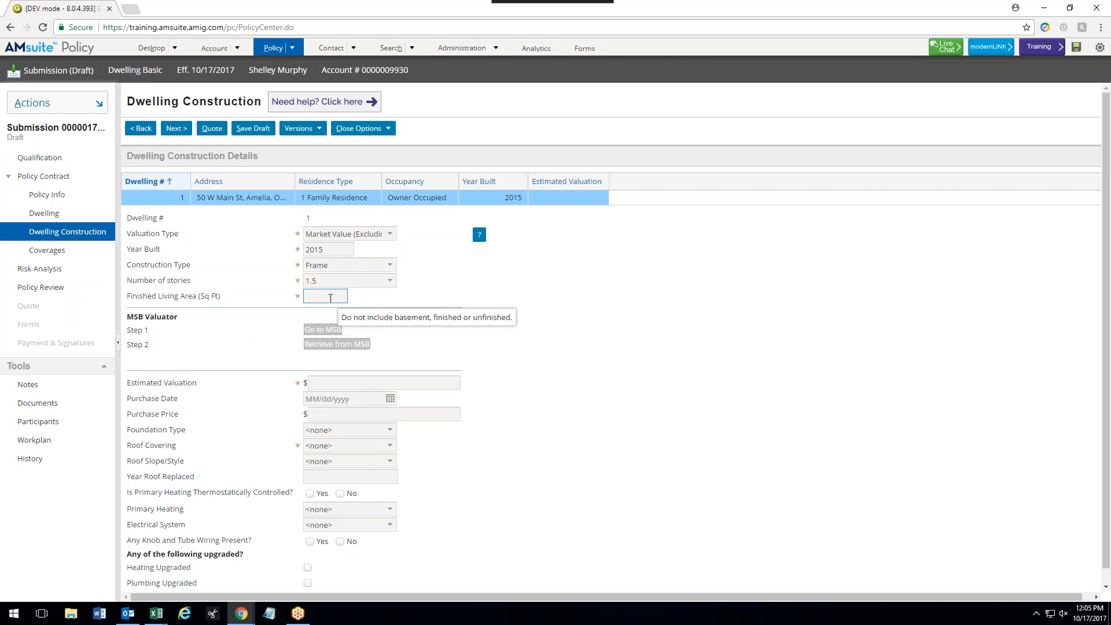
pyautogui.write('1500')
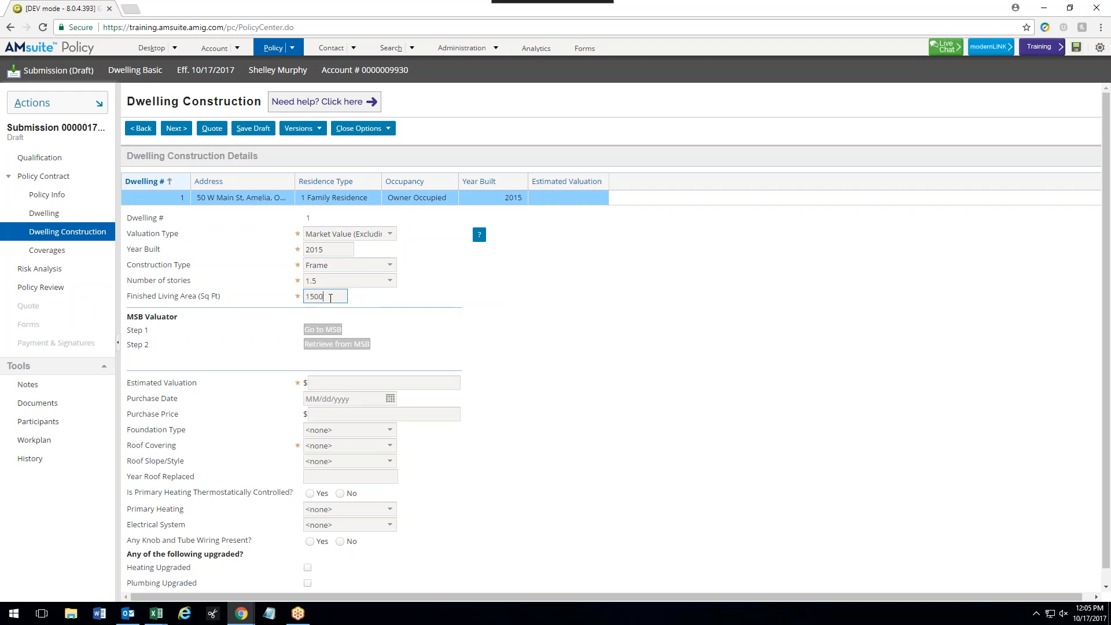
pyautogui.click(423, 381)
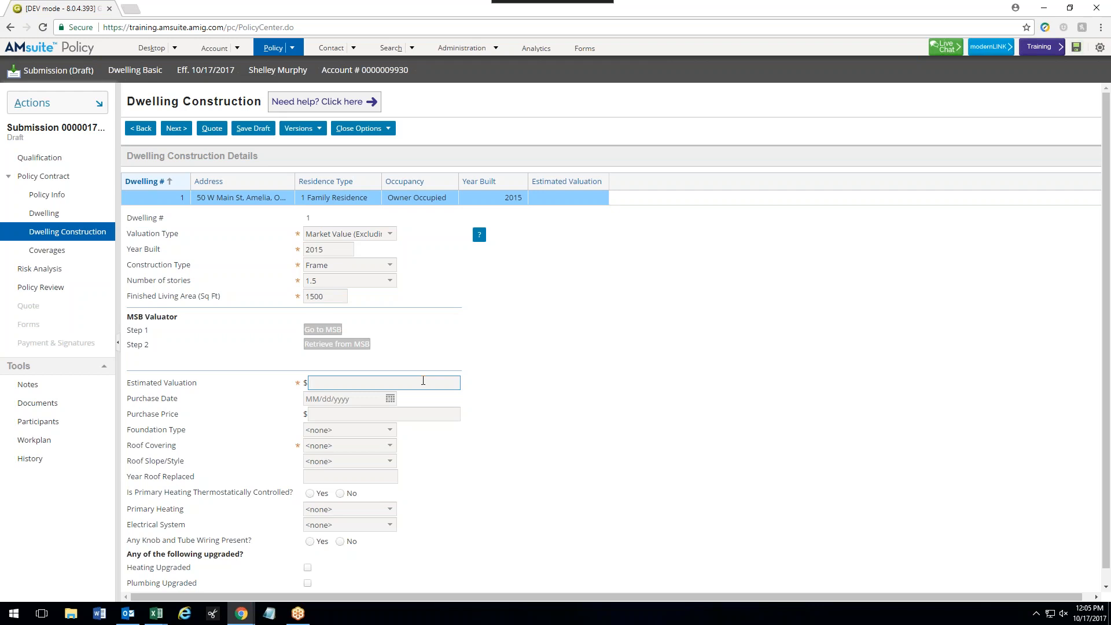
pyautogui.write('180,000')
pyautogui.click(347, 400)
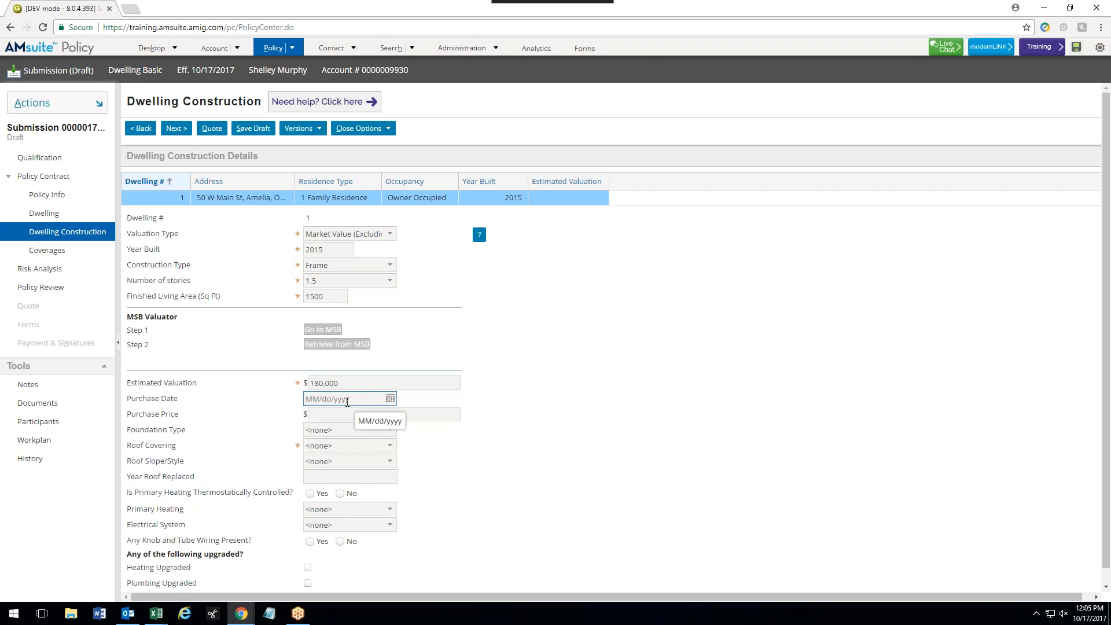
pyautogui.write('09/0')
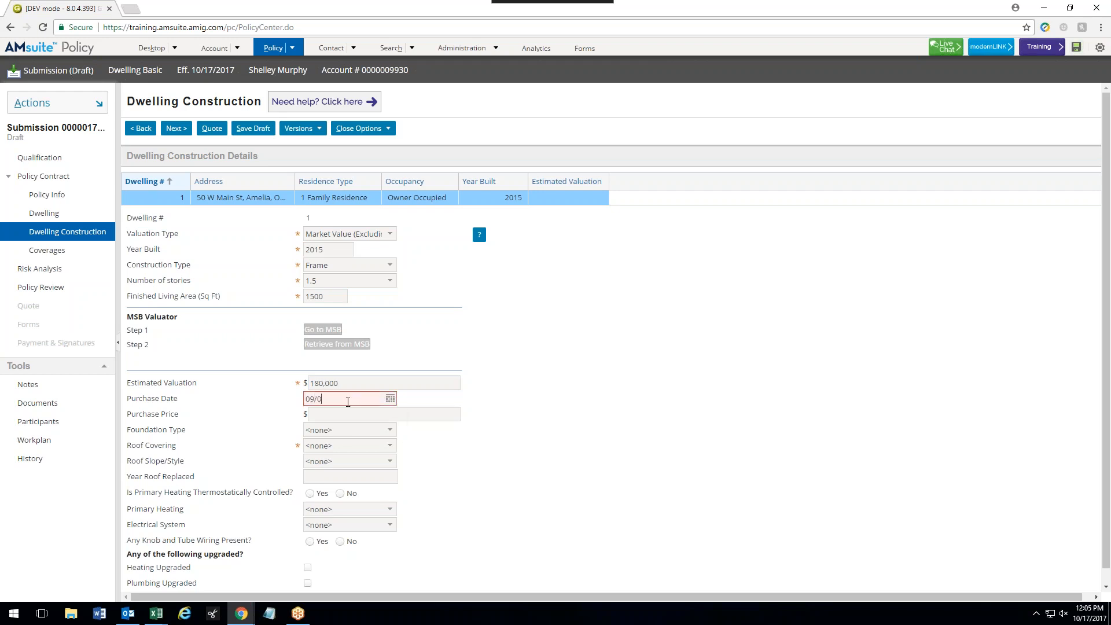
pyautogui.write('1/2017')
pyautogui.click(360, 414)
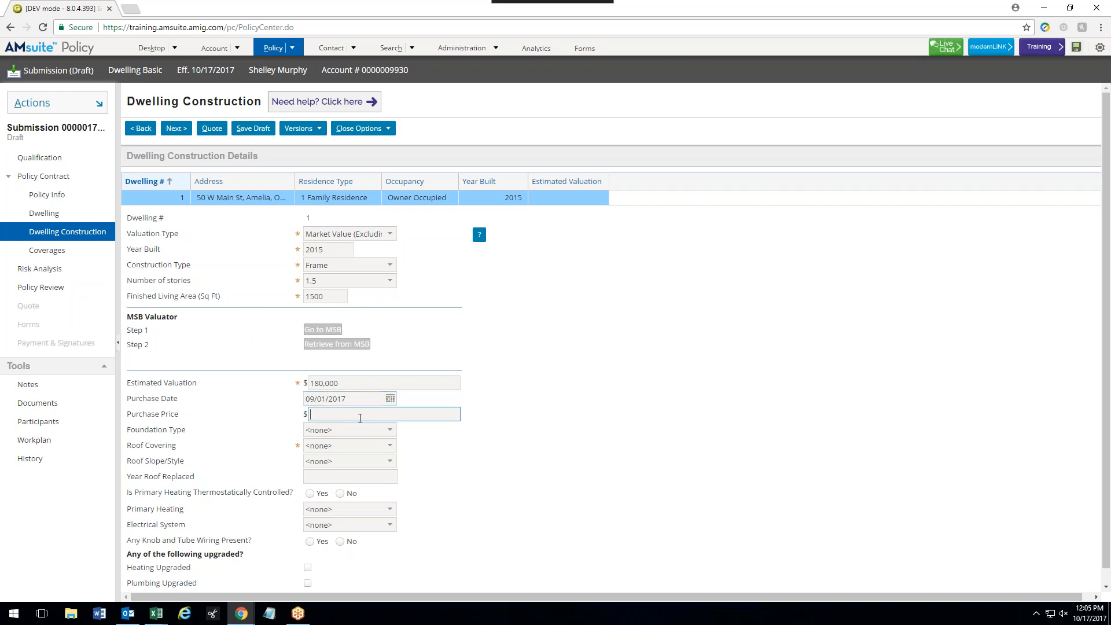
pyautogui.write('183,000')
pyautogui.click(359, 431)
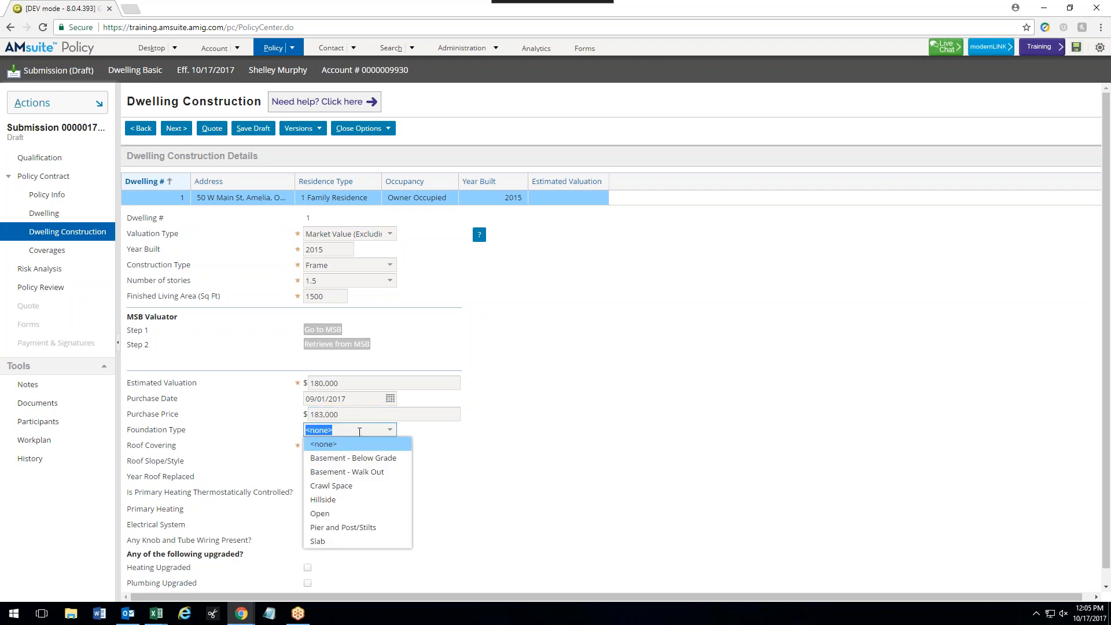
# - Set a Crawl Space foundation and a Composition Shingle roof with Slight Pitch slope
pyautogui.click(359, 486)
pyautogui.click(351, 447)
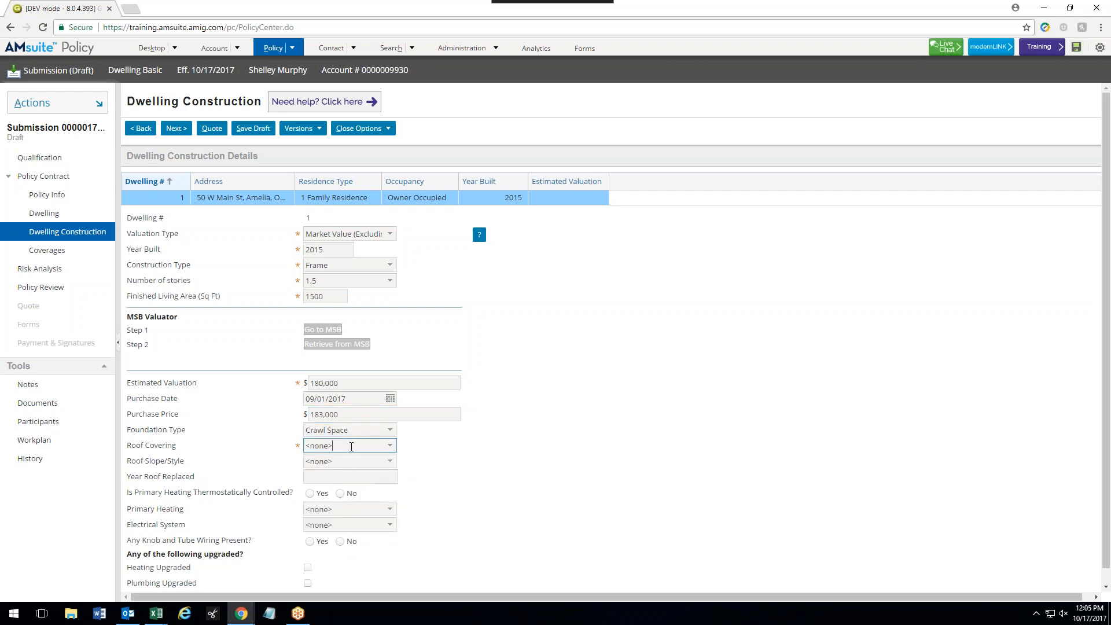
pyautogui.click(351, 446)
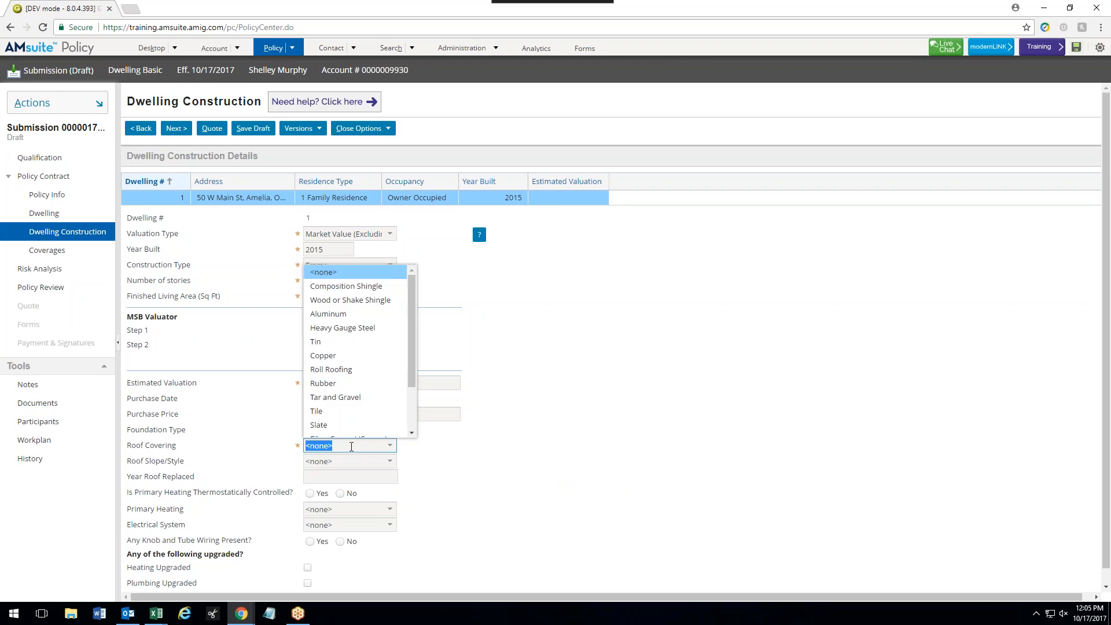
pyautogui.click(370, 287)
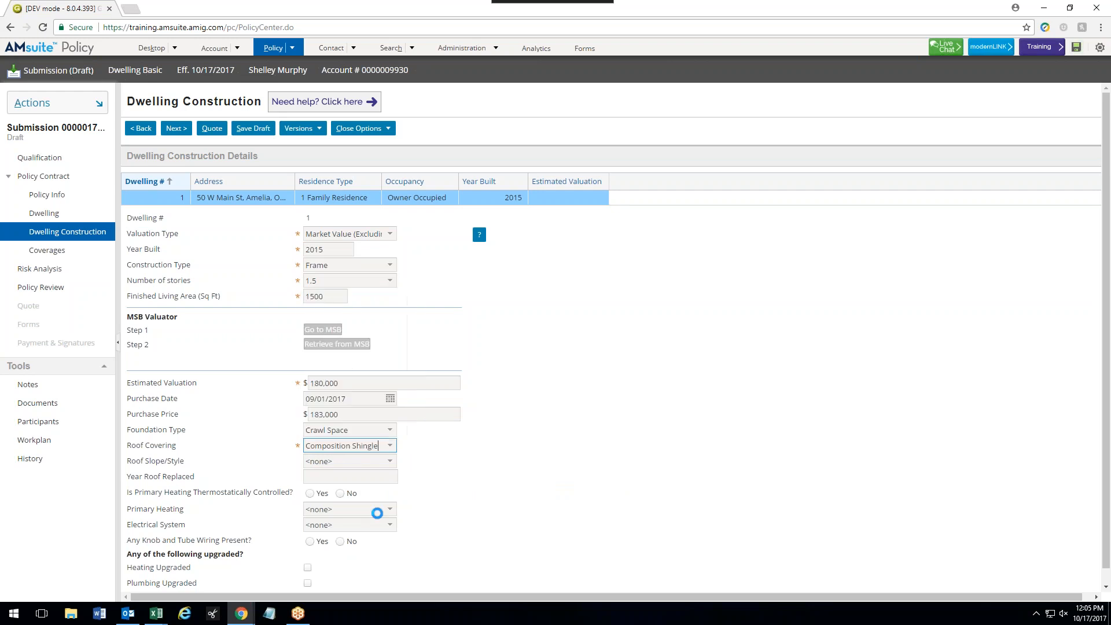
pyautogui.click(346, 459)
pyautogui.click(348, 503)
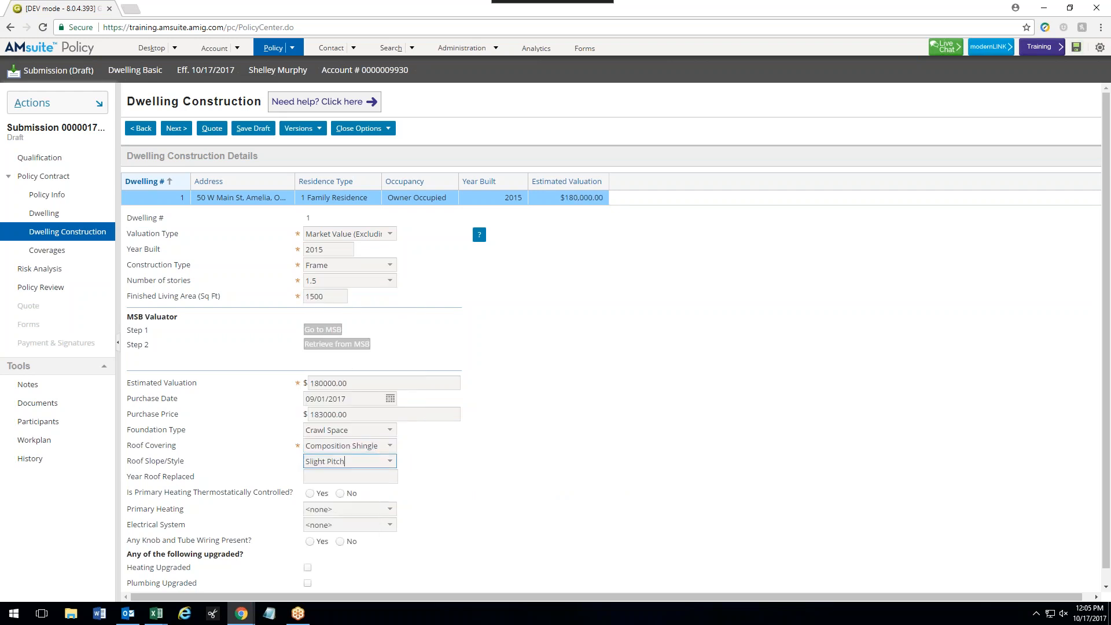
# - Mark heating as thermostatic Electric, electrical system Circuit Breaker, and no knob-and-tube wiring
pyautogui.scroll(-1, 366, 489)
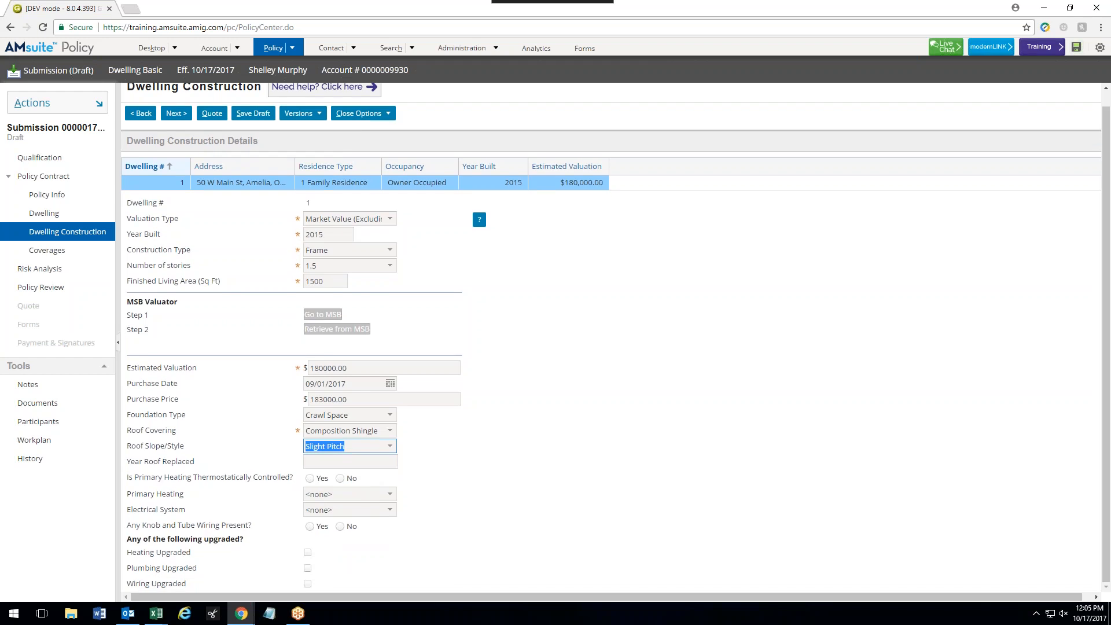
pyautogui.moveTo(356, 470)
pyautogui.click(313, 479)
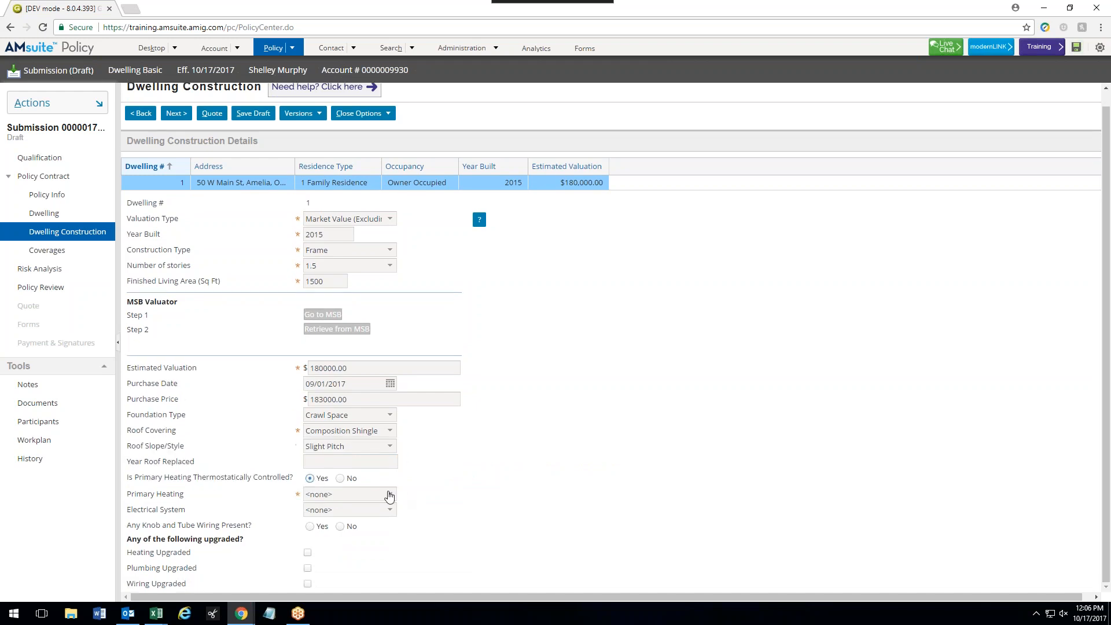
pyautogui.click(388, 495)
pyautogui.click(324, 395)
pyautogui.click(374, 513)
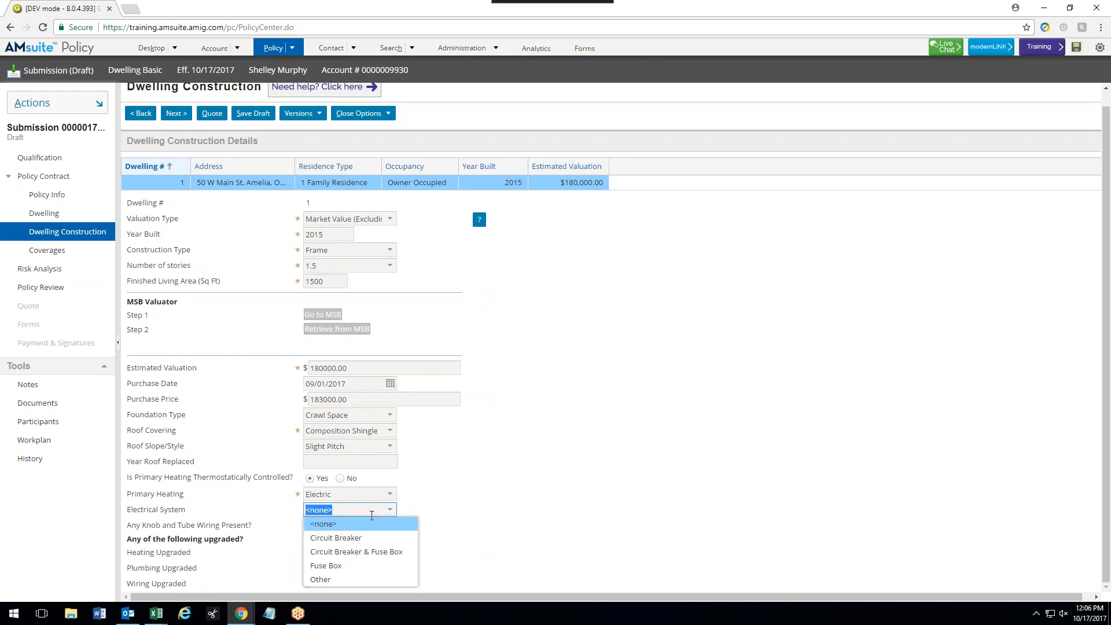
pyautogui.click(348, 536)
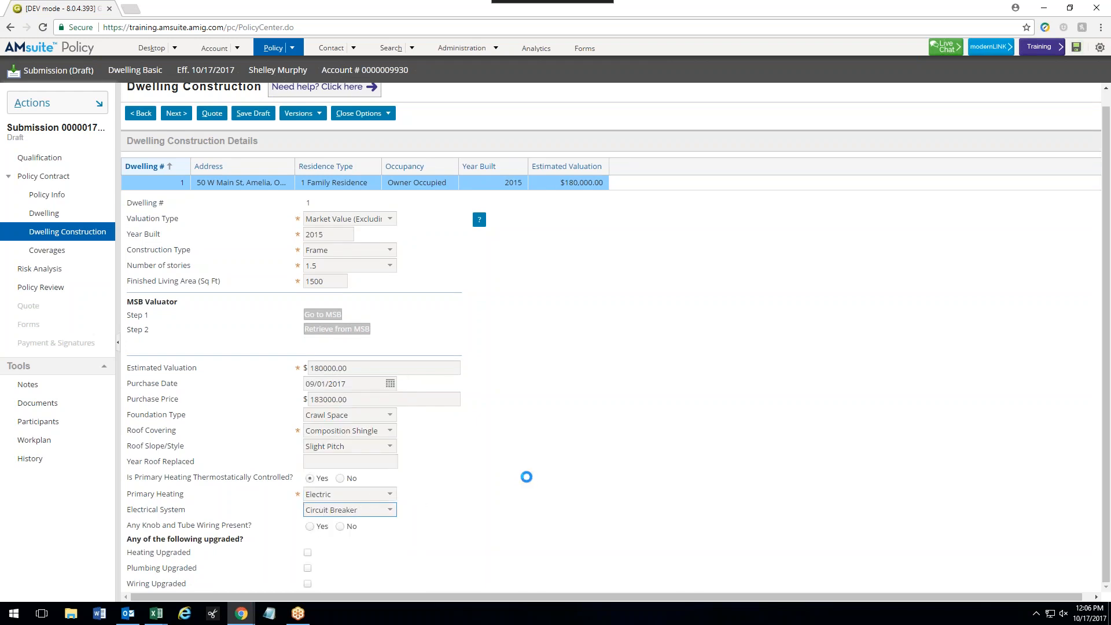
pyautogui.click(341, 527)
# - Keep the all other peril deductible at 500
pyautogui.scroll(1, 280, 548)
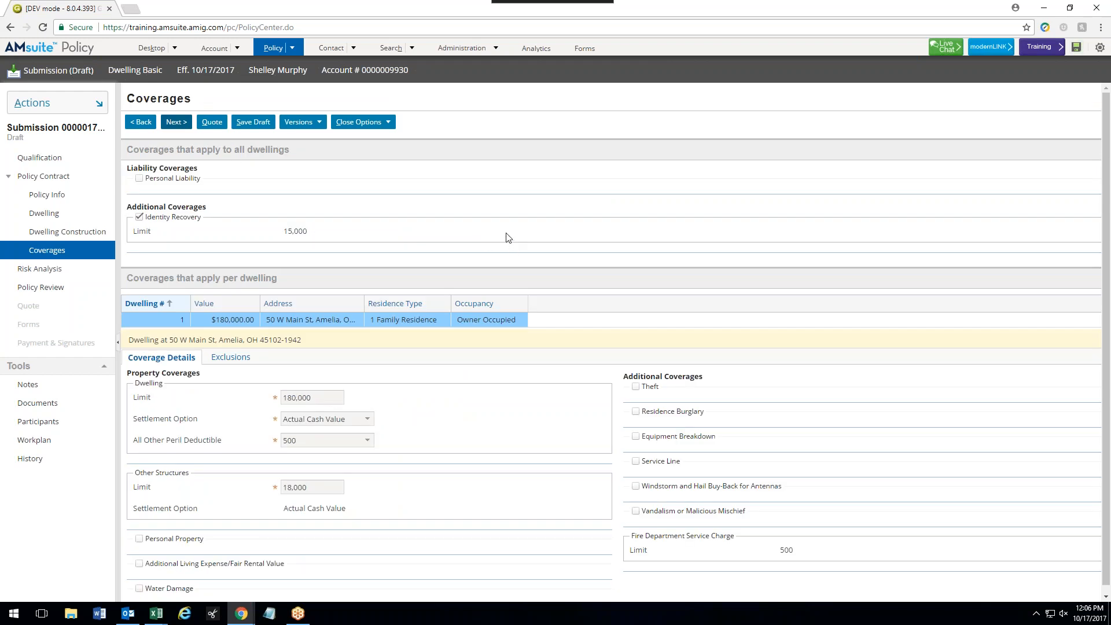
pyautogui.scroll(-1, 503, 220)
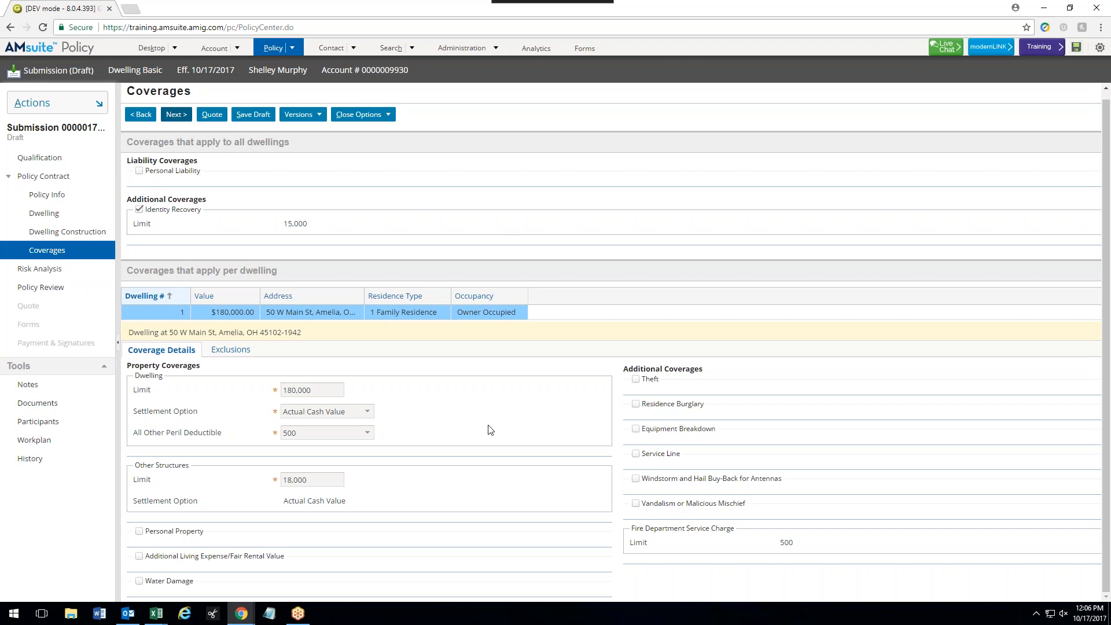
pyautogui.click(368, 432)
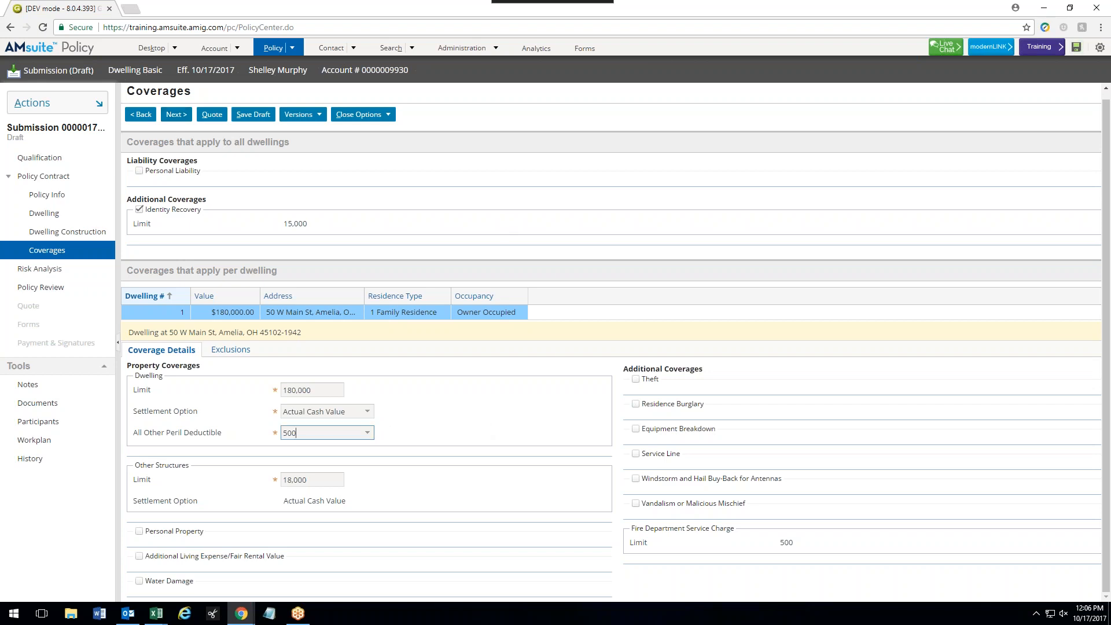
pyautogui.click(302, 447)
# - Add Theft coverage with a 10000 limit, plus Vandalism or Malicious Mischief and Water Damage
pyautogui.click(635, 380)
pyautogui.click(810, 393)
pyautogui.write('10000')
pyautogui.click(810, 437)
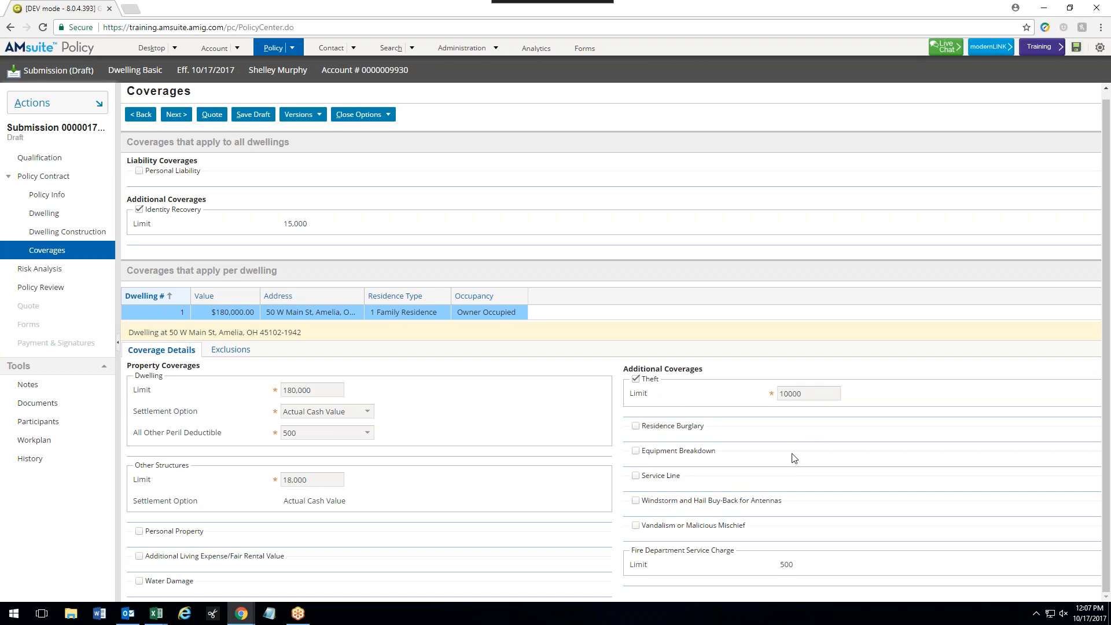
pyautogui.click(636, 526)
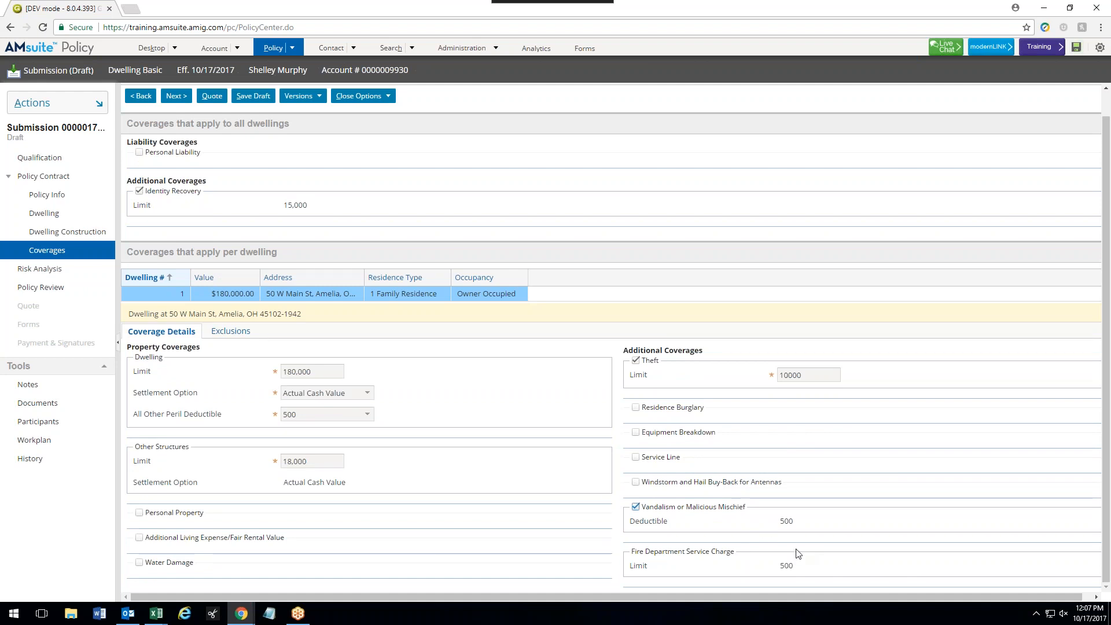
pyautogui.click(138, 563)
pyautogui.scroll(-1, 611, 341)
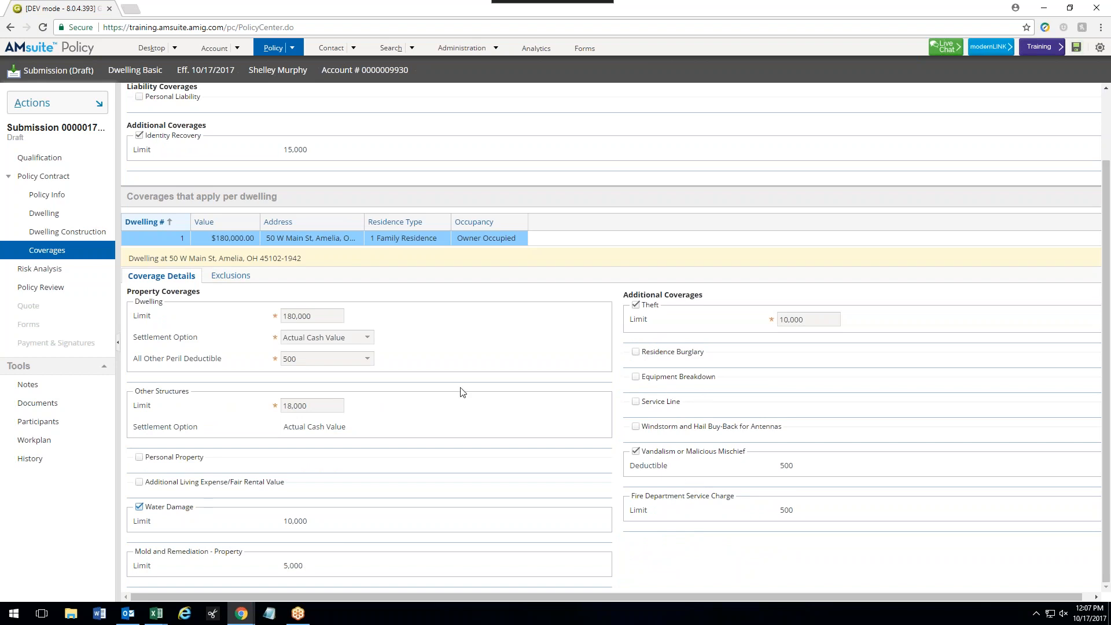
pyautogui.scroll(3, 463, 393)
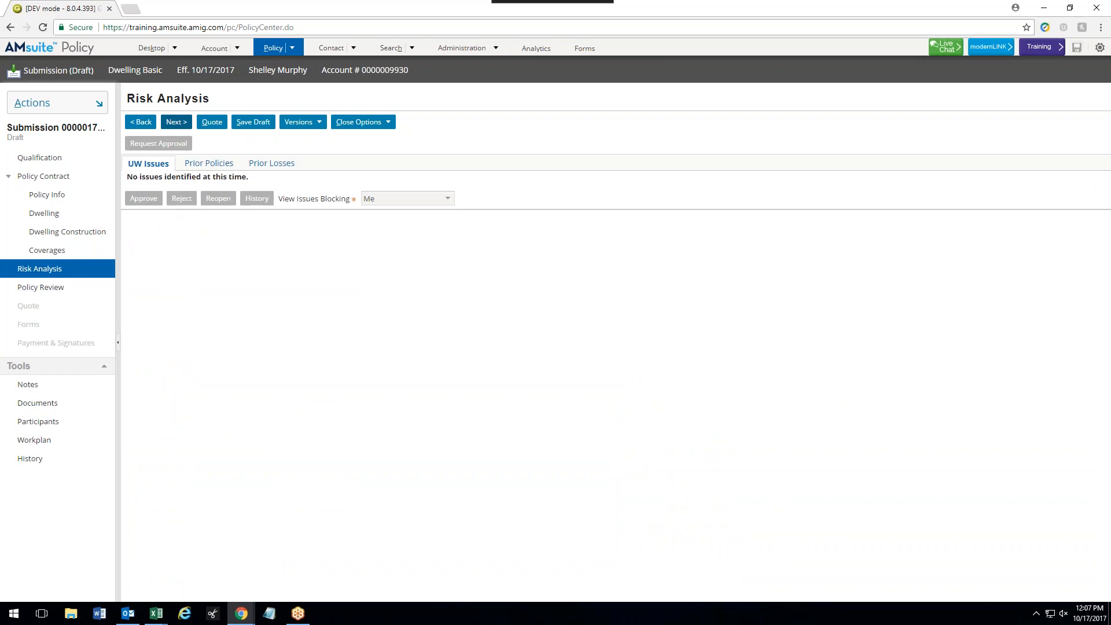
# - Advance from Risk Analysis to Policy Review and look over the summarized coverages
pyautogui.click(176, 122)
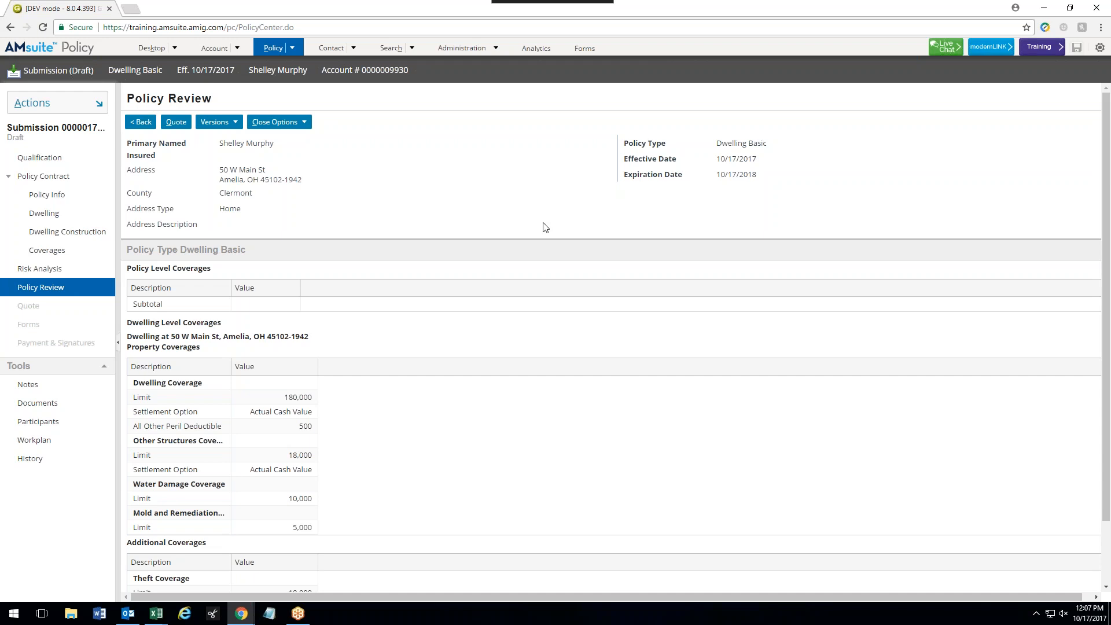
pyautogui.scroll(-2, 544, 227)
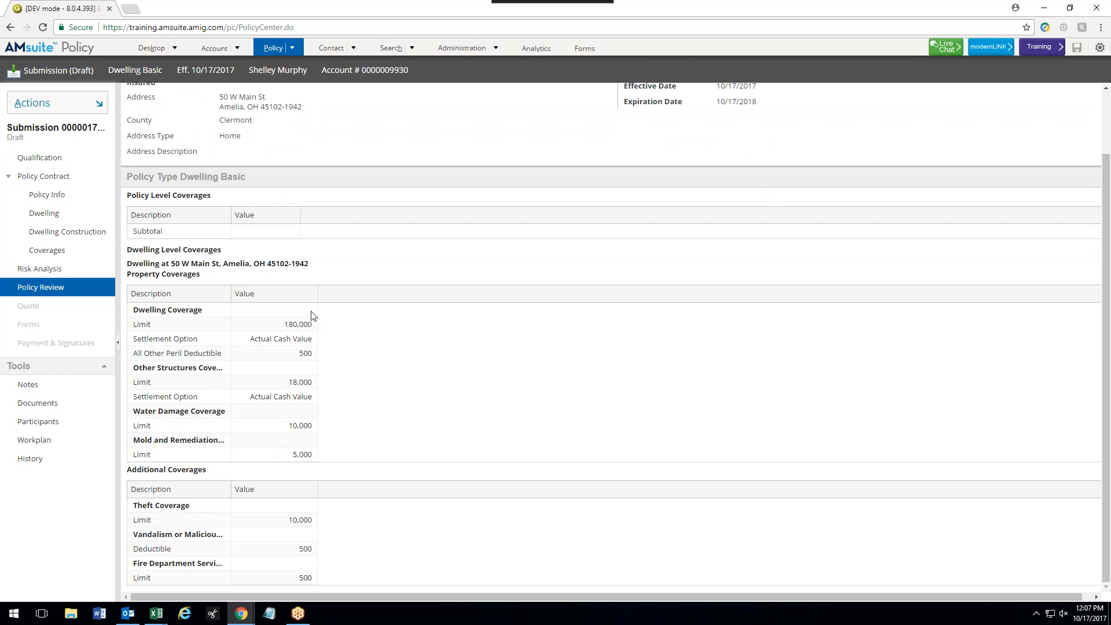
pyautogui.scroll(2, 450, 325)
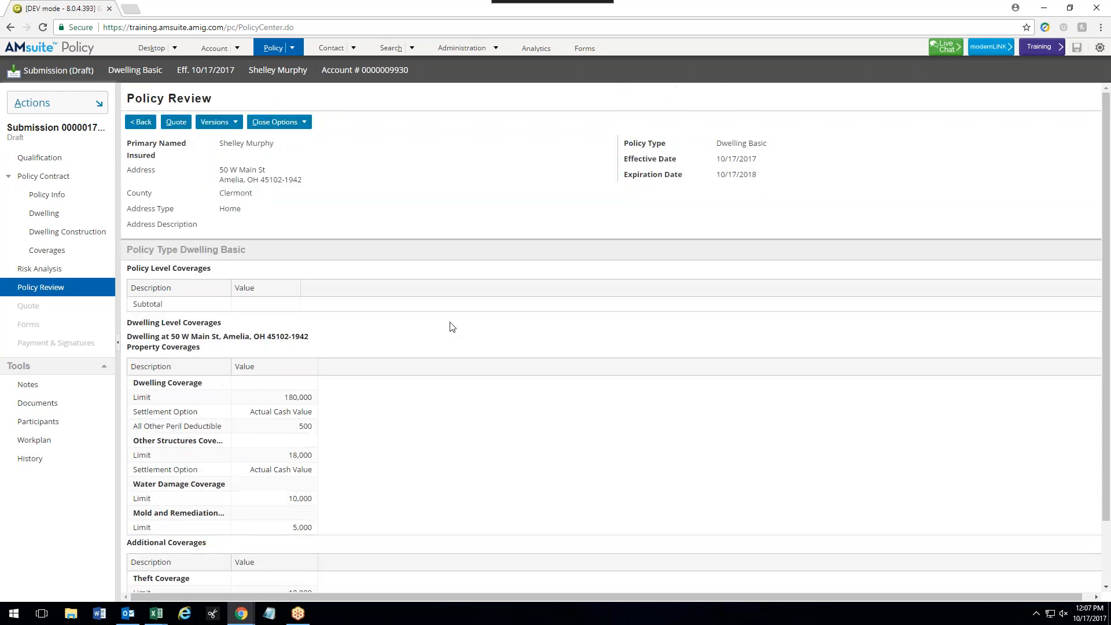
# - Quote the submission, producing a $1,039.00 total premium
pyautogui.click(181, 127)
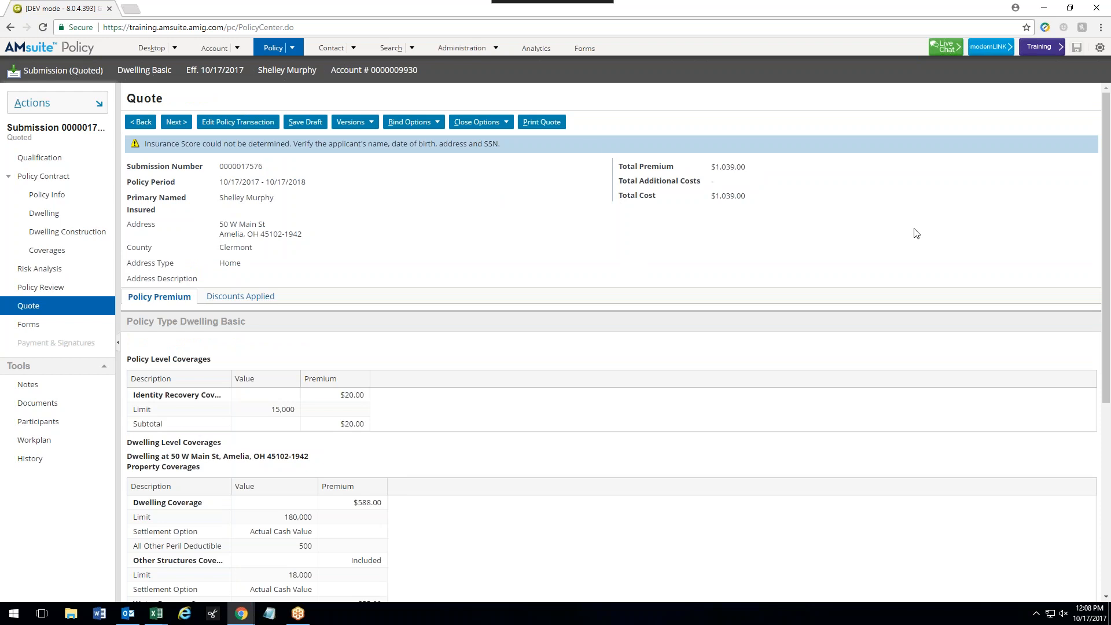
pyautogui.scroll(-5, 544, 233)
pyautogui.scroll(5, 544, 234)
# - Check the Discounts Applied tab, then return to the Policy Premium breakdown
pyautogui.click(248, 304)
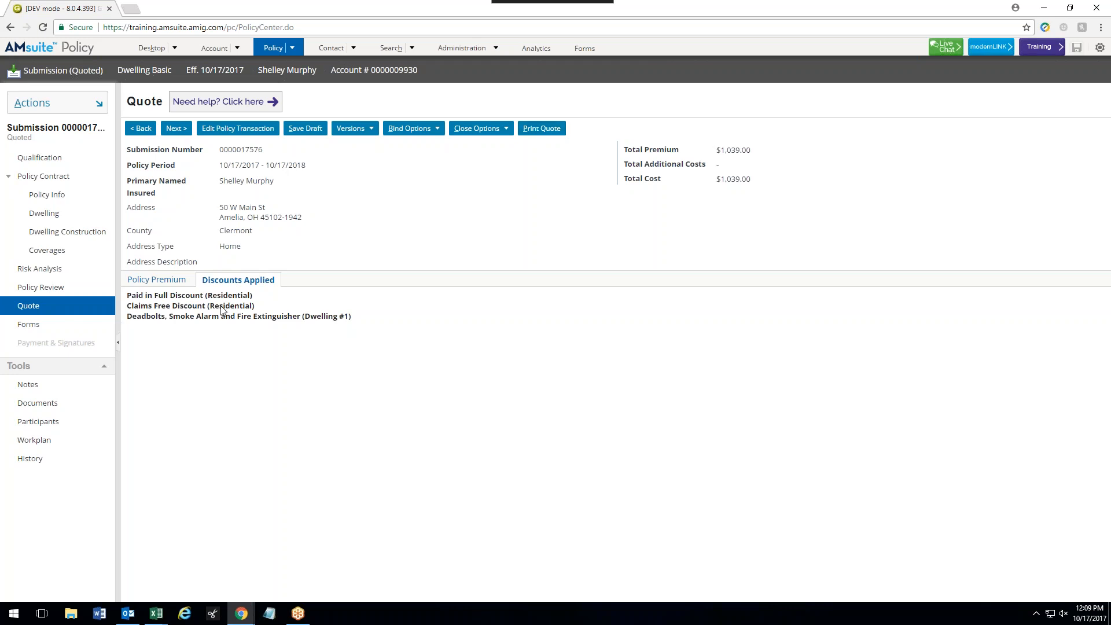
pyautogui.click(180, 280)
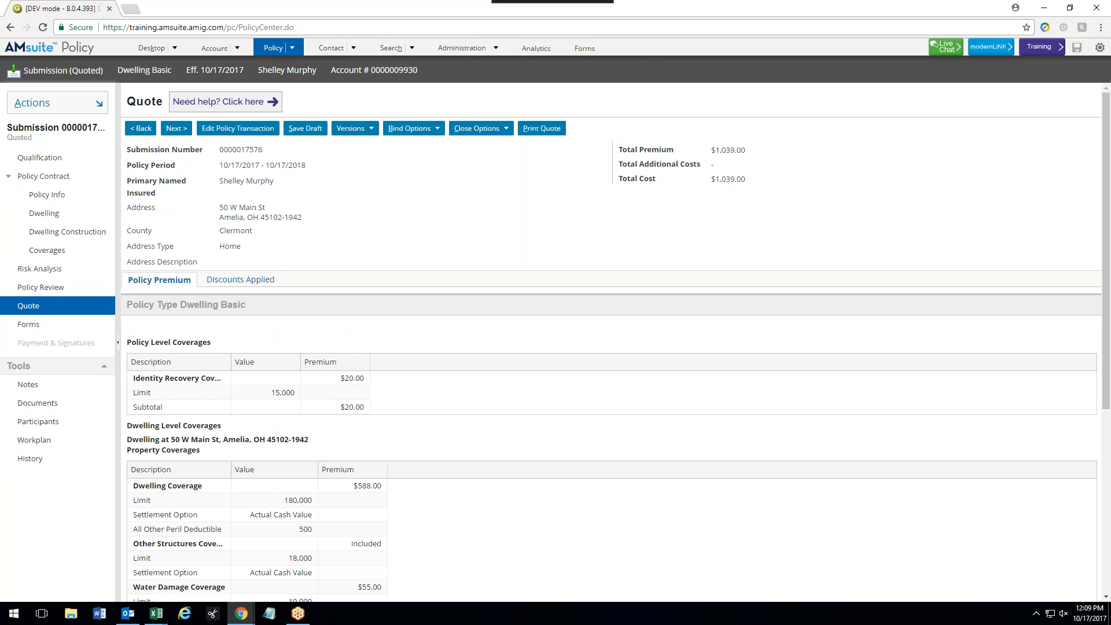
pyautogui.scroll(-3, 611, 341)
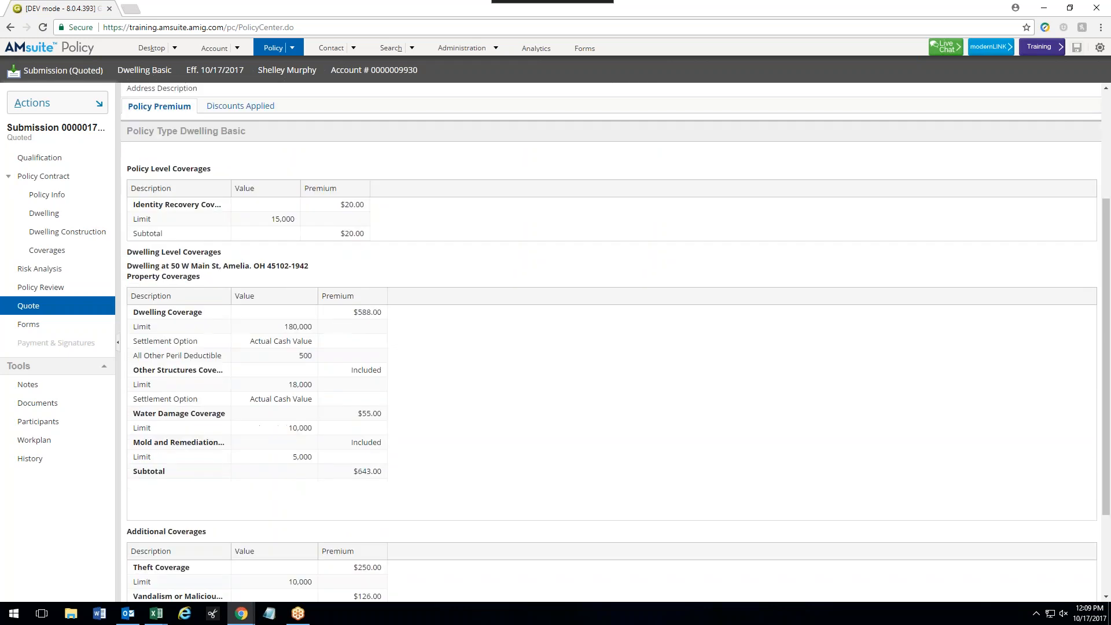